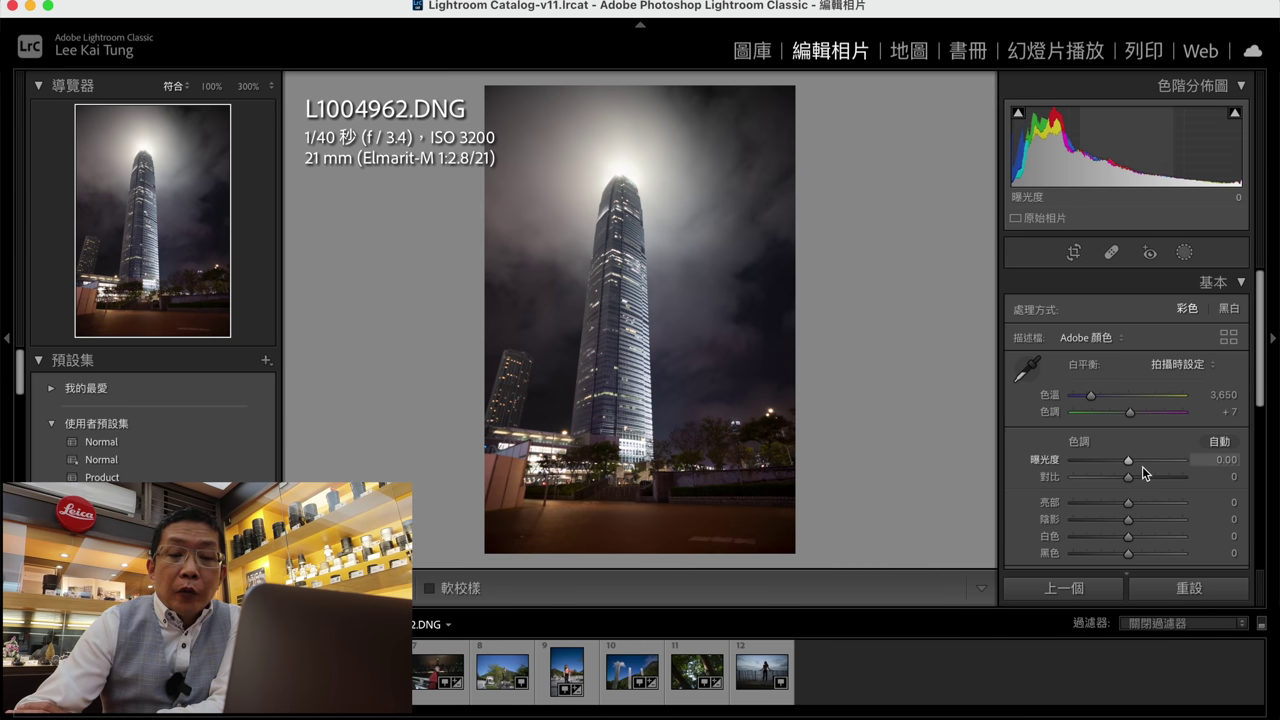
Step: Try exposure values of −5.00 and +0.75 on the skyscraper photo and inspect the tower's detail at 100%
drag(1130, 465, 1076, 469)
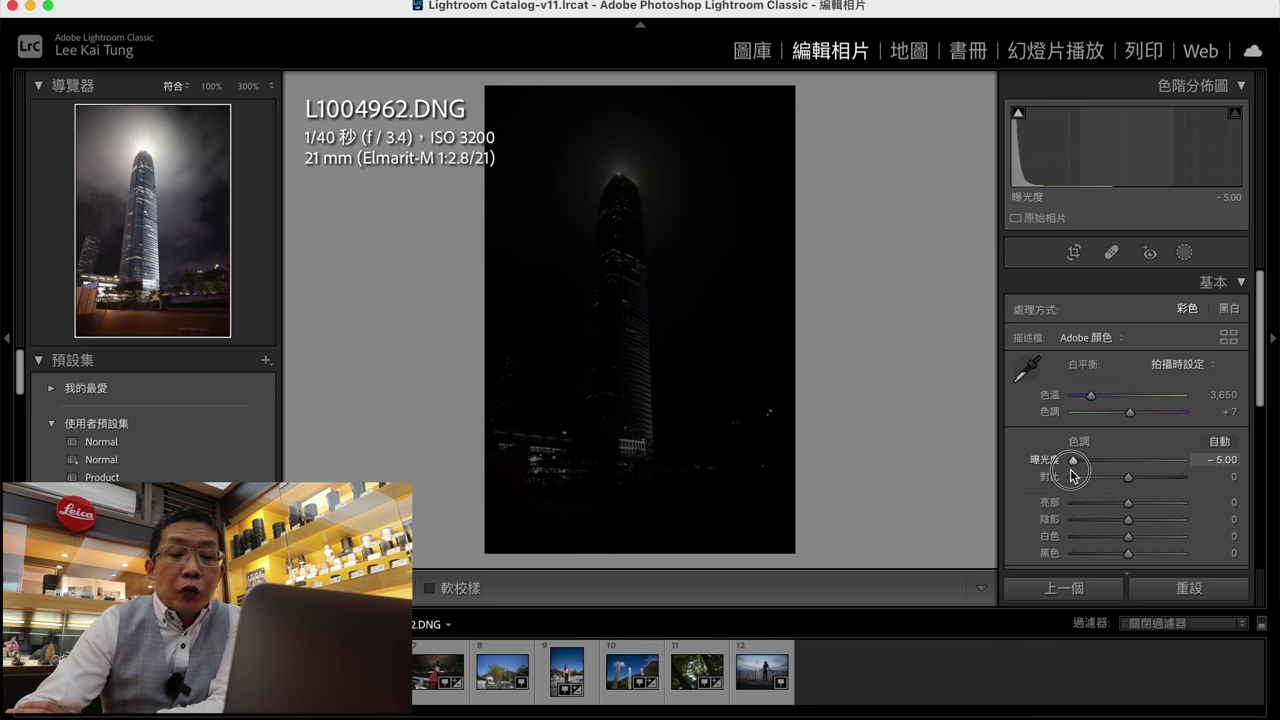
drag(1074, 461, 1140, 472)
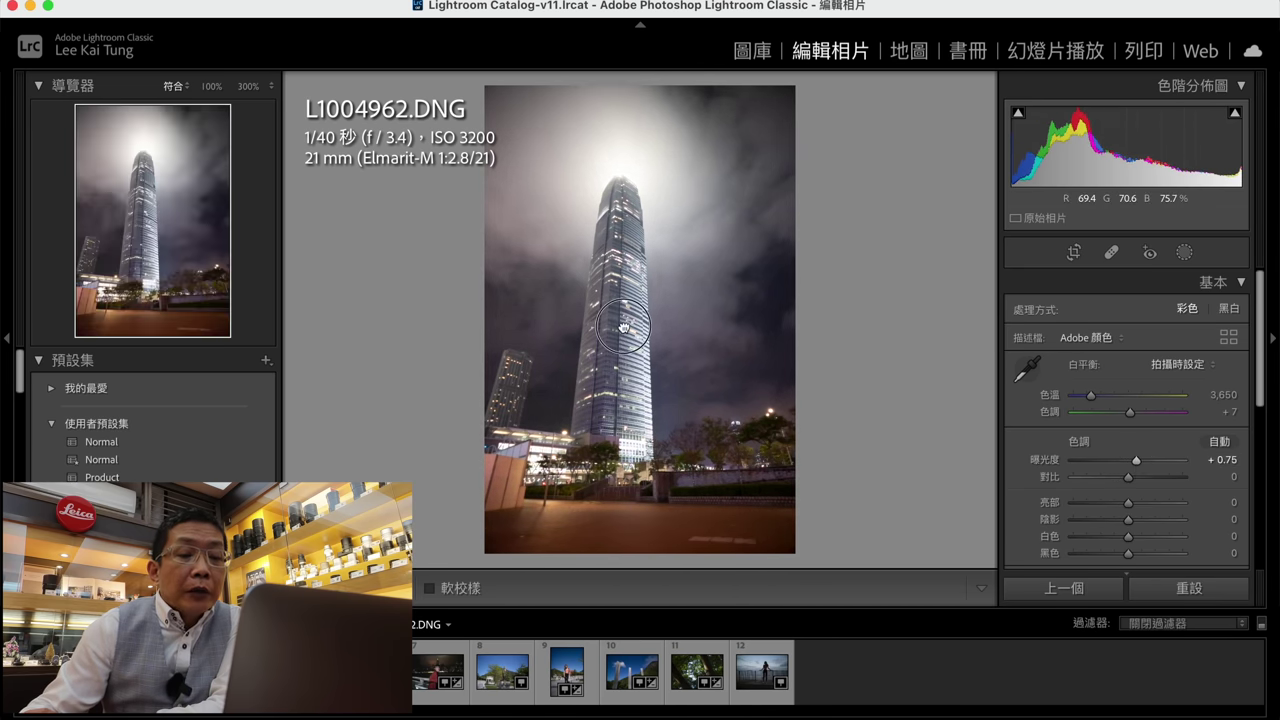
click(630, 328)
scroll(671, 328, down, 5)
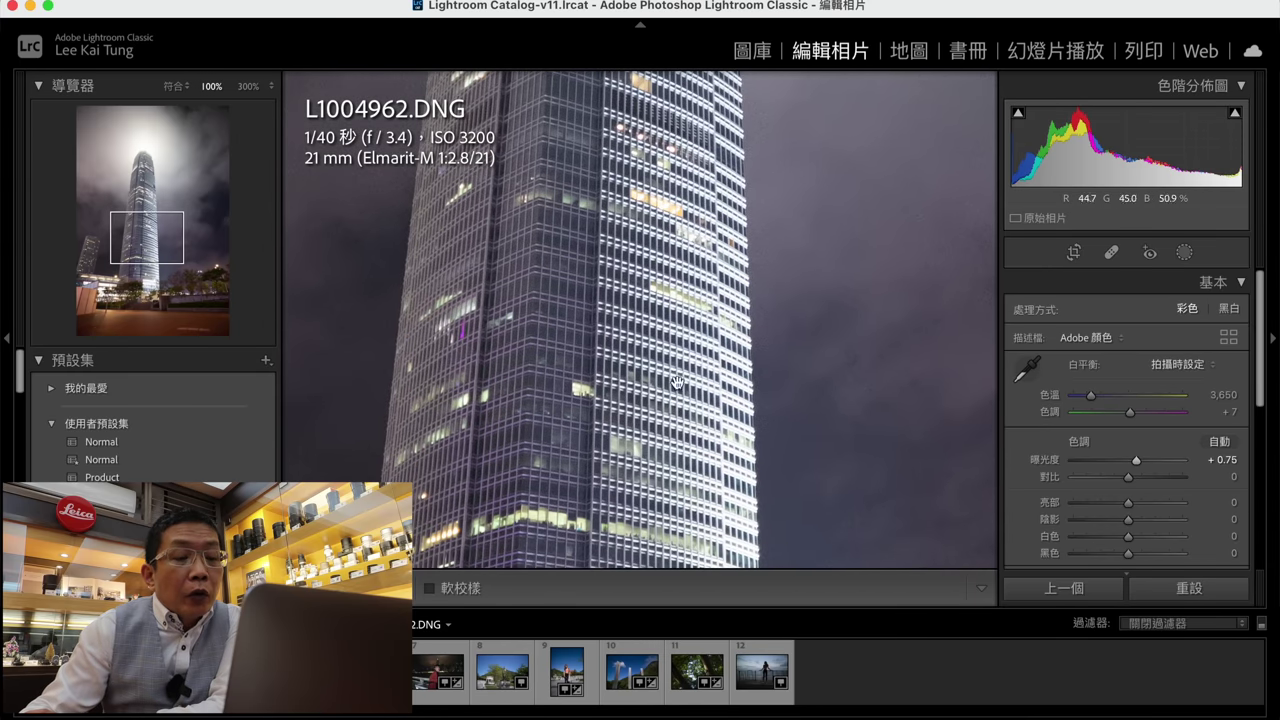
scroll(750, 362, down, 5)
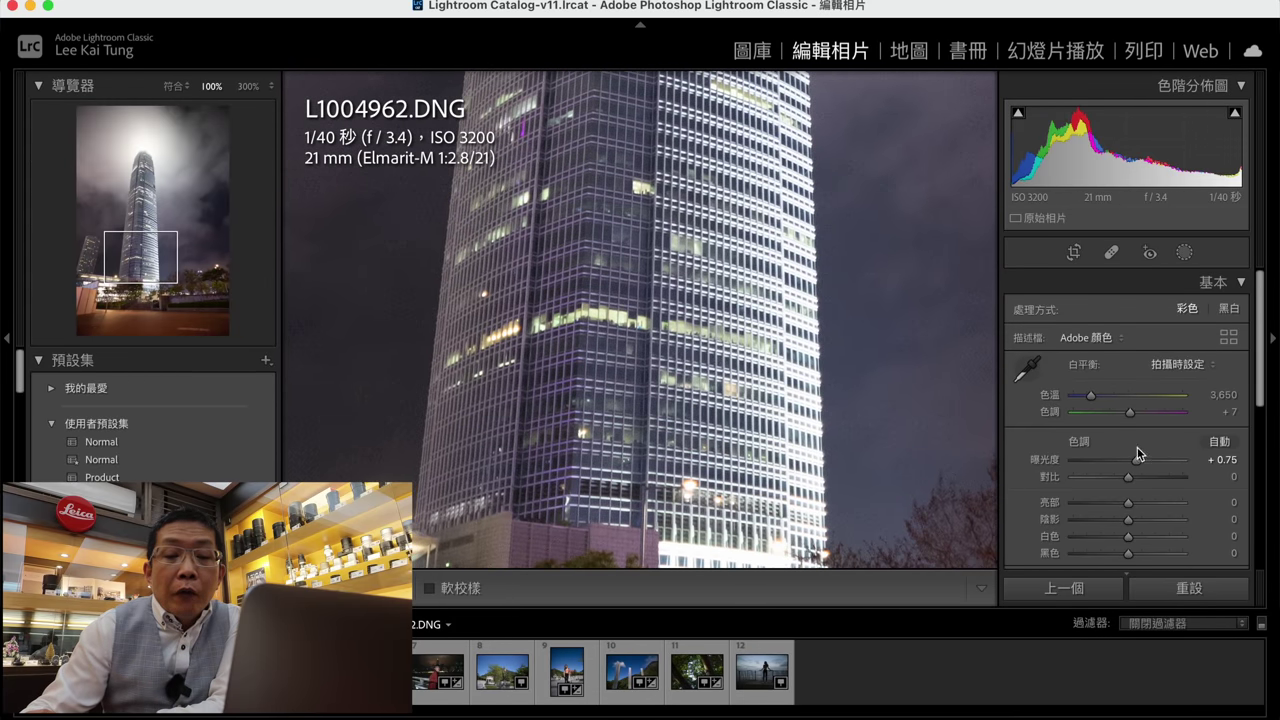
Step: Try an exposure of +0.40, inspect more of the tower, and reset the skyscraper photo's edits with the whole image fitted in view
mouse_move(1137, 457)
mouse_down()
mouse_move(1121, 465)
mouse_move(1134, 458)
mouse_up()
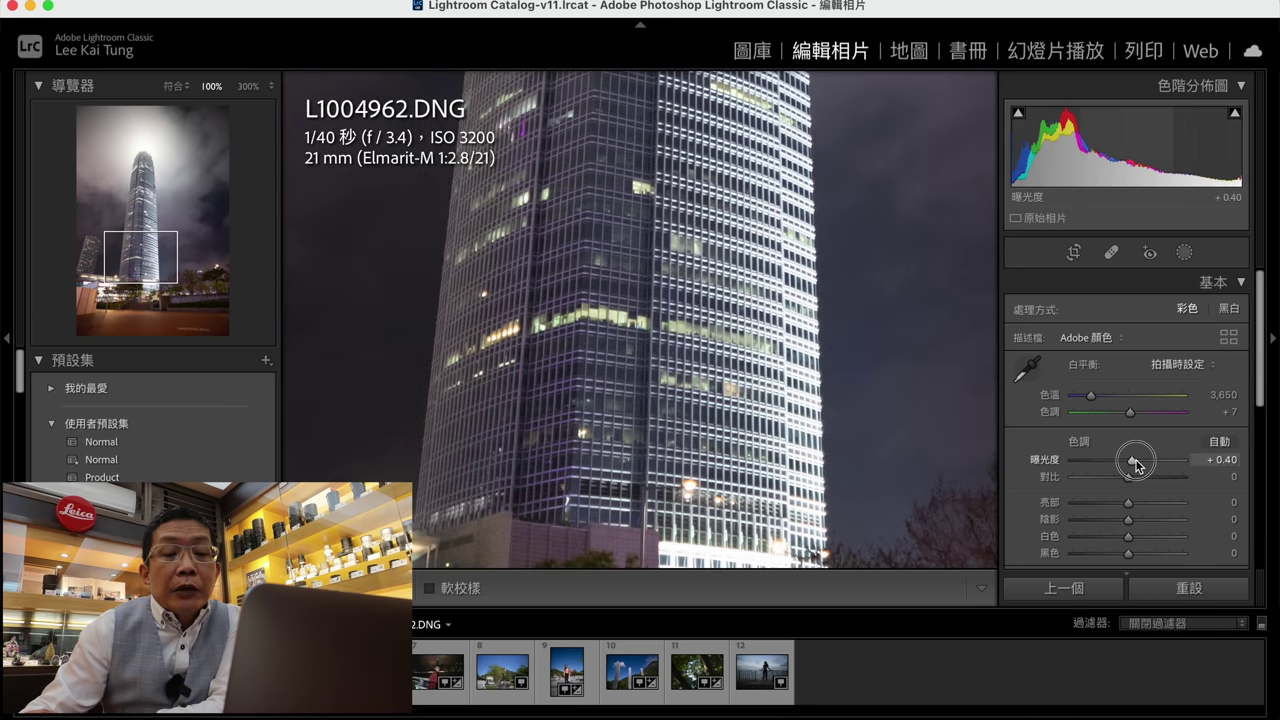
mouse_move(920, 371)
mouse_down()
mouse_move(817, 388)
mouse_move(843, 380)
mouse_move(748, 354)
mouse_move(794, 374)
mouse_move(848, 301)
mouse_move(789, 400)
mouse_move(831, 309)
mouse_move(797, 309)
mouse_move(790, 430)
mouse_up()
mouse_move(785, 300)
mouse_down()
mouse_move(775, 445)
mouse_move(760, 400)
mouse_up()
click(1188, 588)
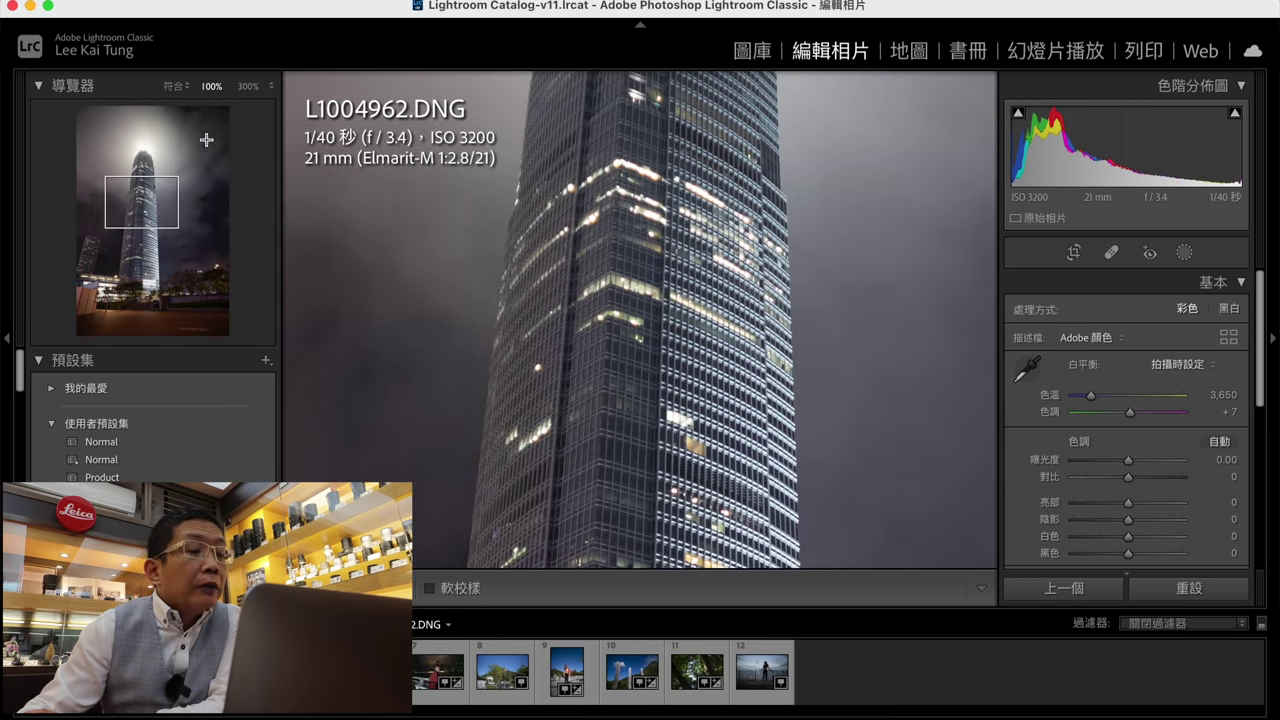
click(174, 88)
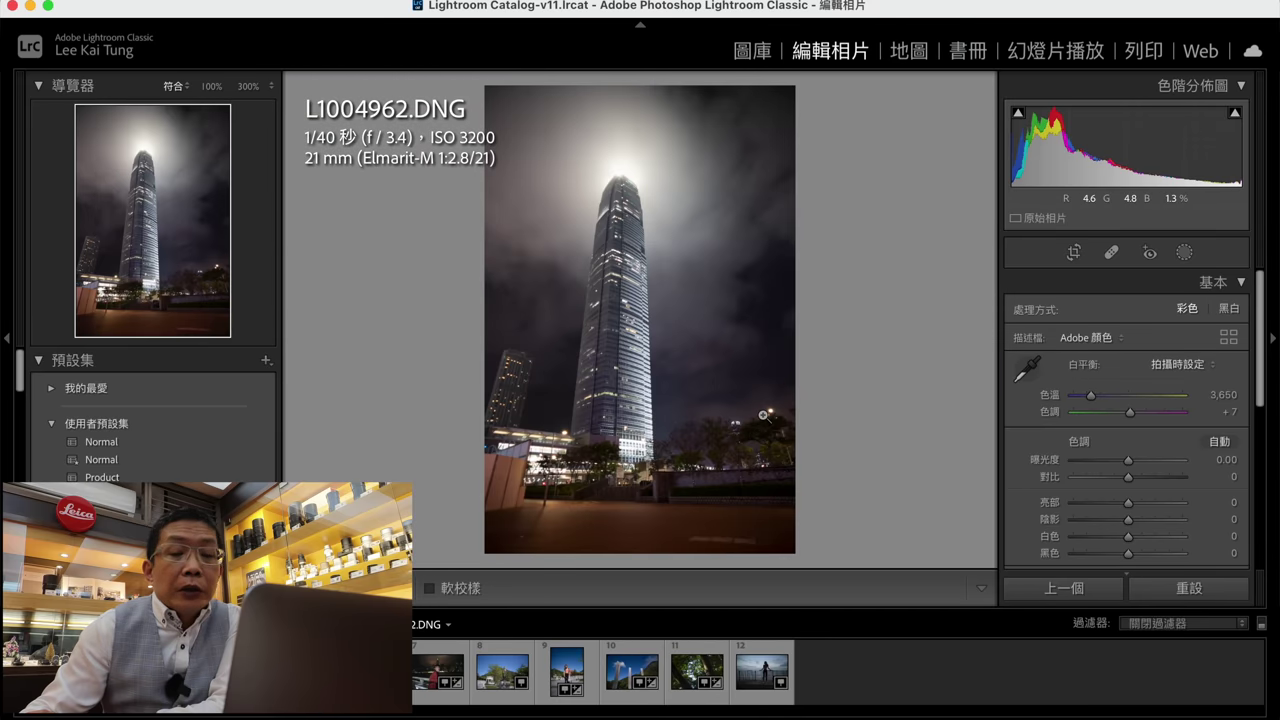
Step: Apply the first Normal user preset to the skyscraper photo and lower the highlights to −64
drag(1130, 465, 1128, 457)
click(112, 442)
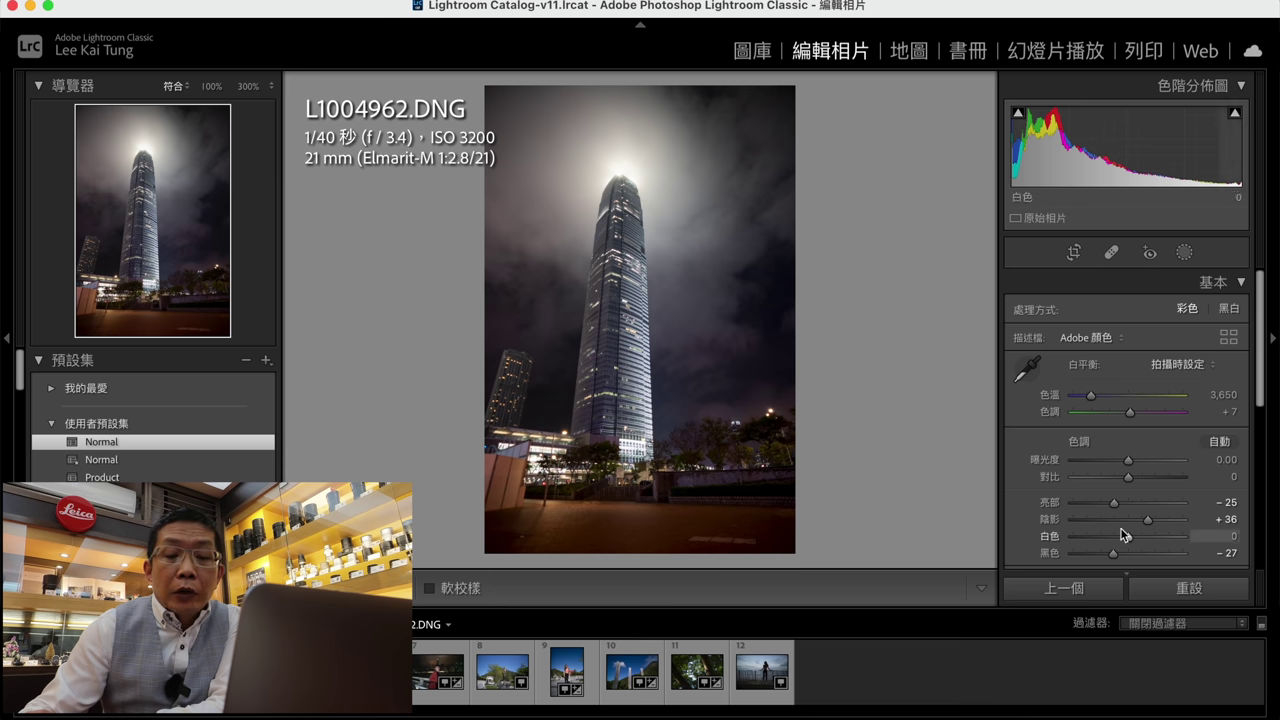
mouse_move(1117, 510)
mouse_down()
mouse_move(1075, 510)
mouse_move(1094, 509)
mouse_up()
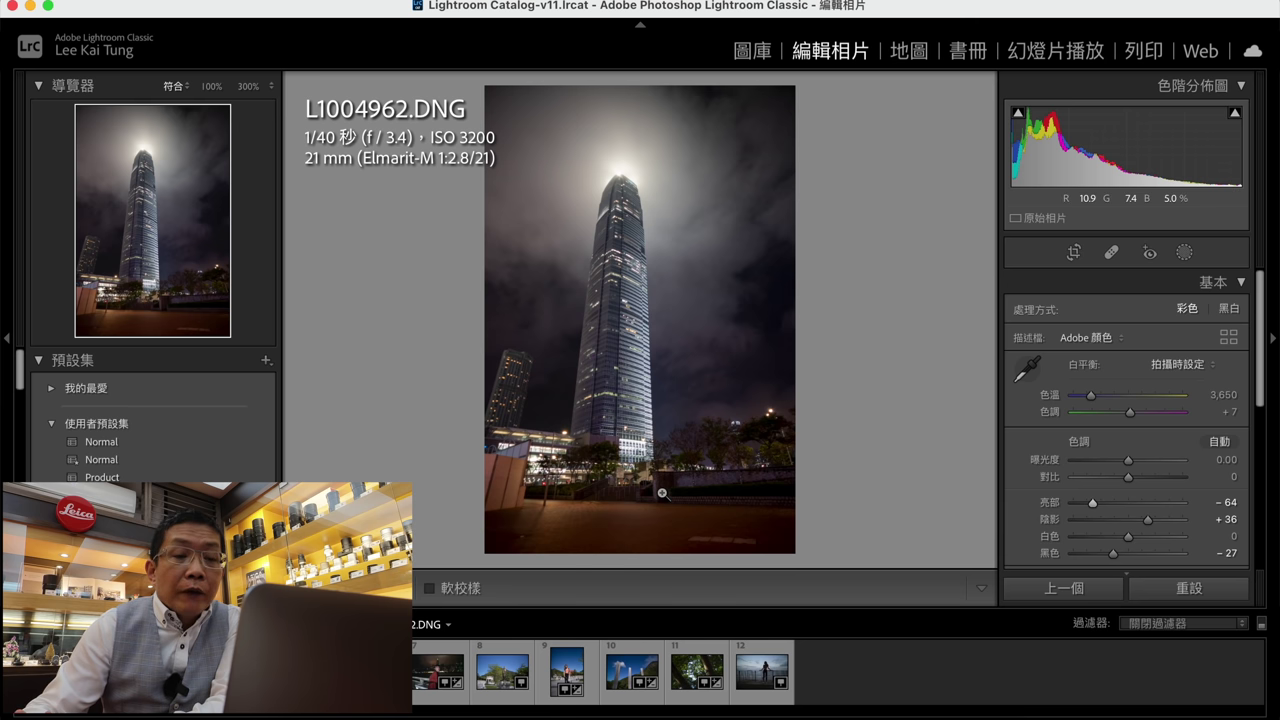
Step: Open L1004973.DNG for editing and switch the photo info overlay to the capture date and dimensions
click(375, 672)
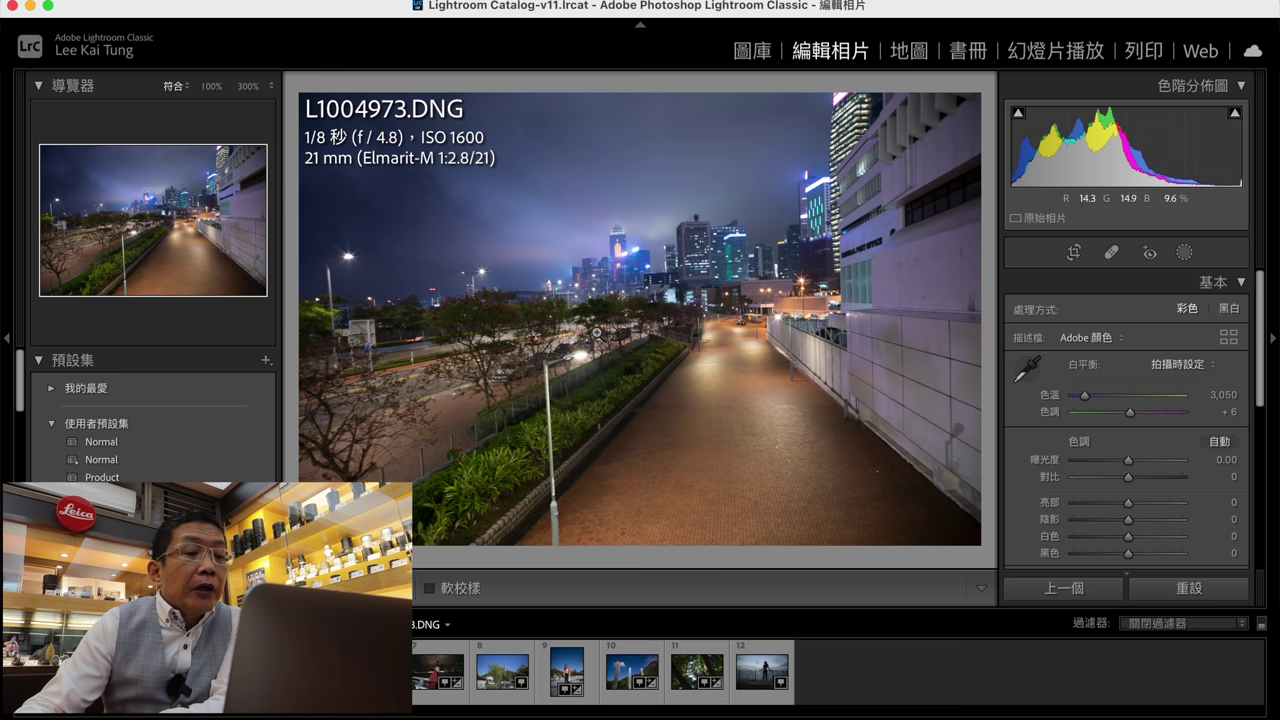
key(i)
key(i)
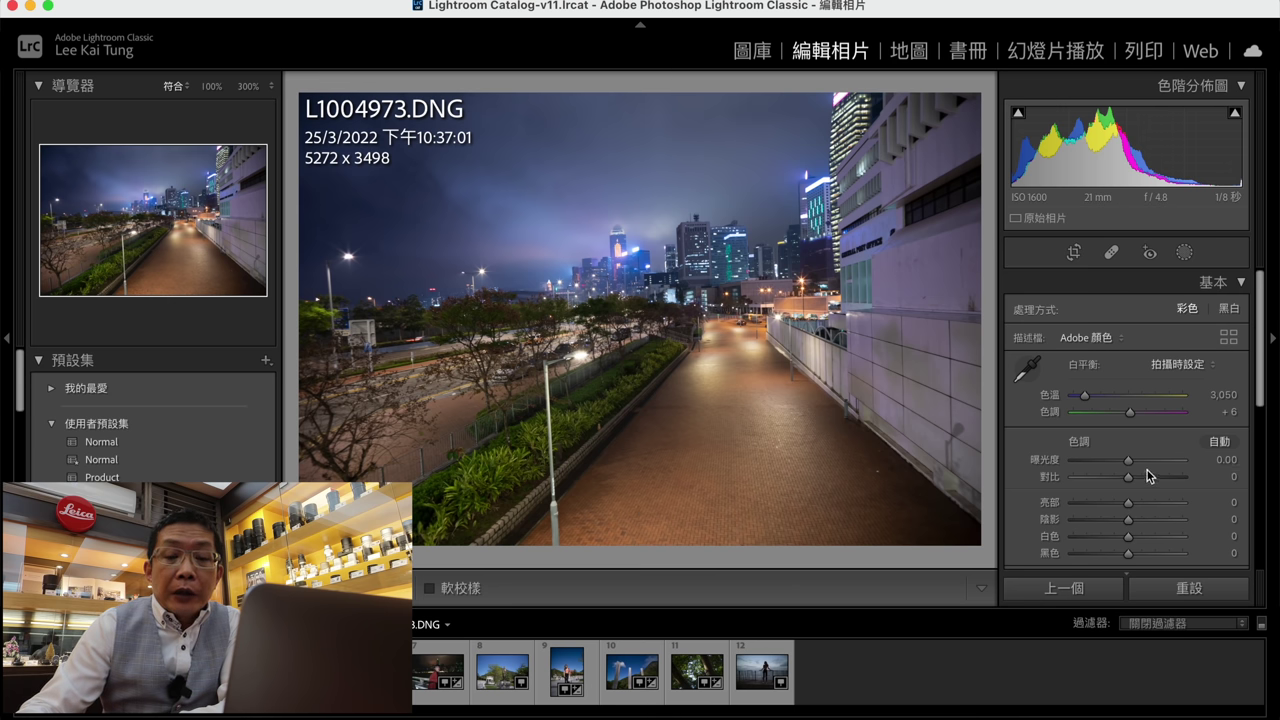
Step: Try an exposure of +2.25 on the street photo, inspect the trees and buildings at 100%, and reduce the exposure to +1.05
drag(1128, 460, 1152, 460)
click(663, 336)
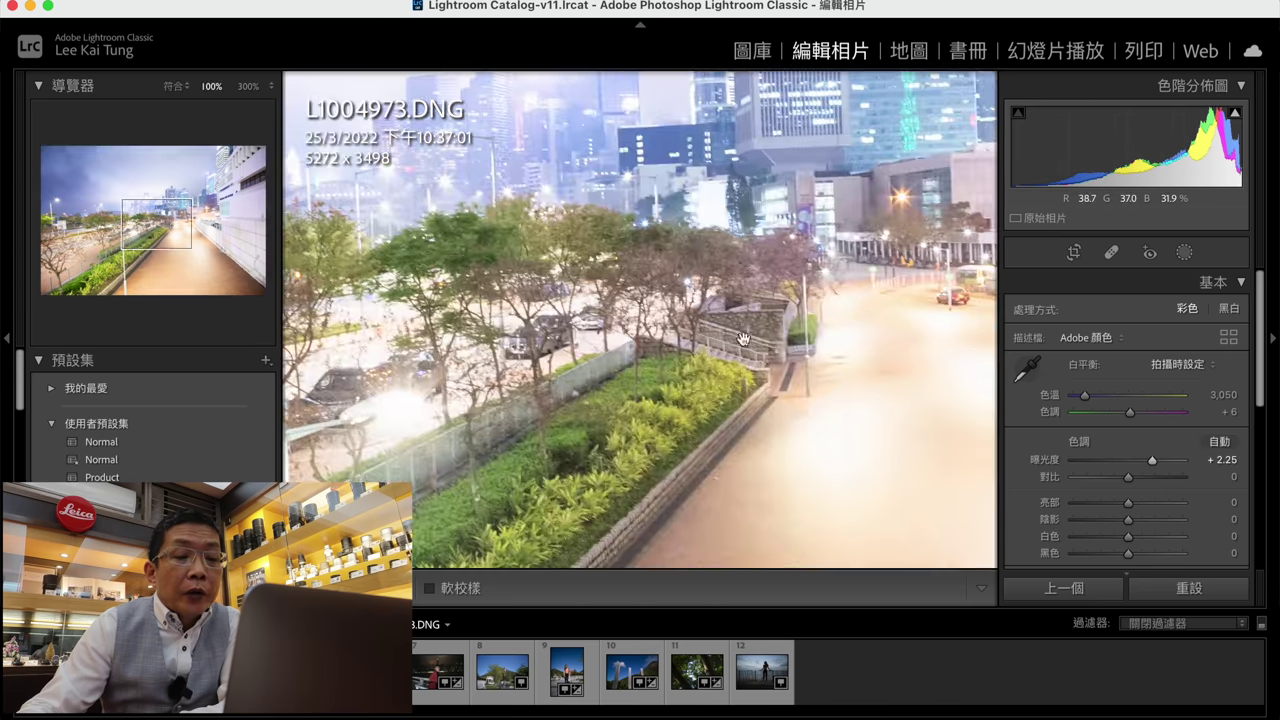
drag(786, 349, 640, 380)
drag(794, 366, 750, 355)
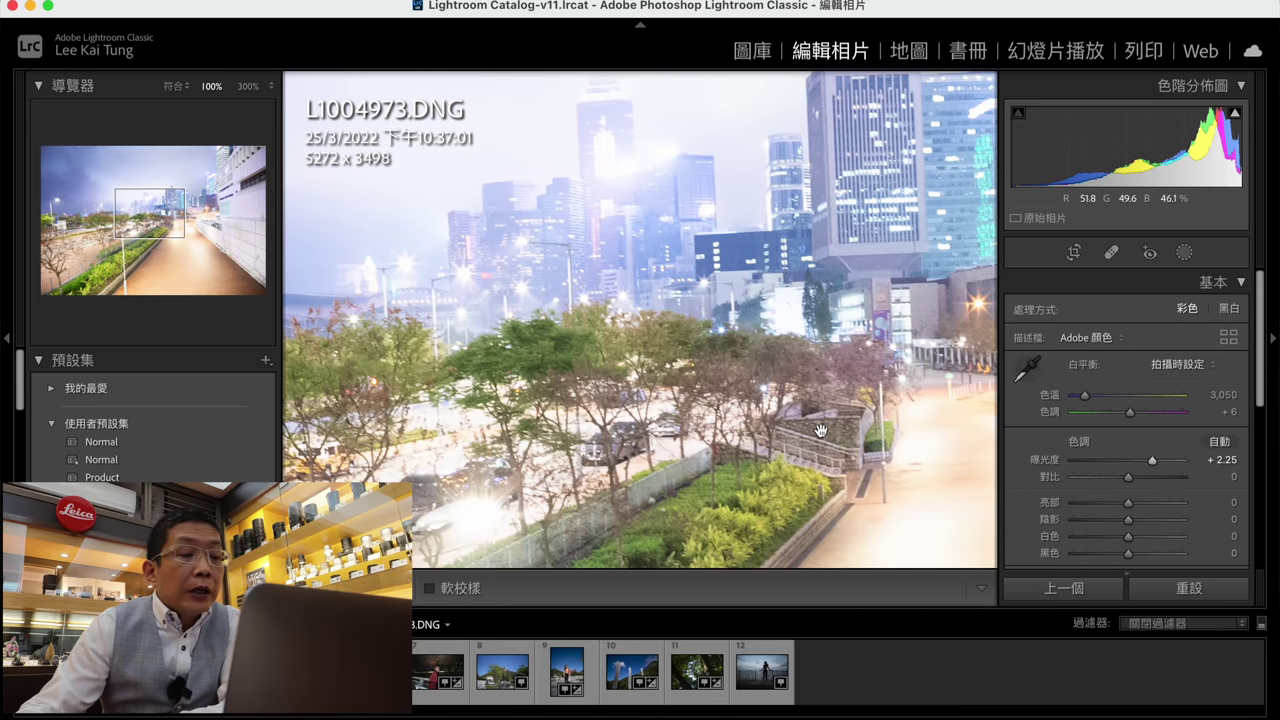
click(174, 88)
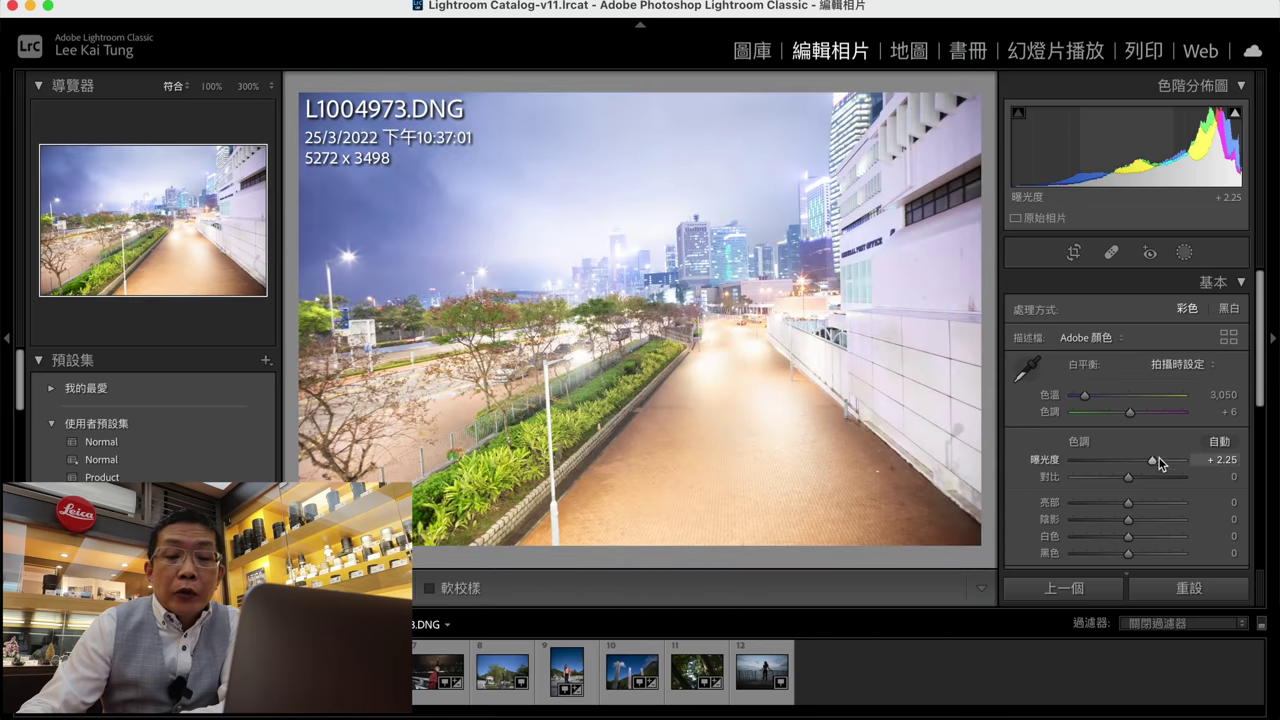
drag(1155, 466, 1138, 460)
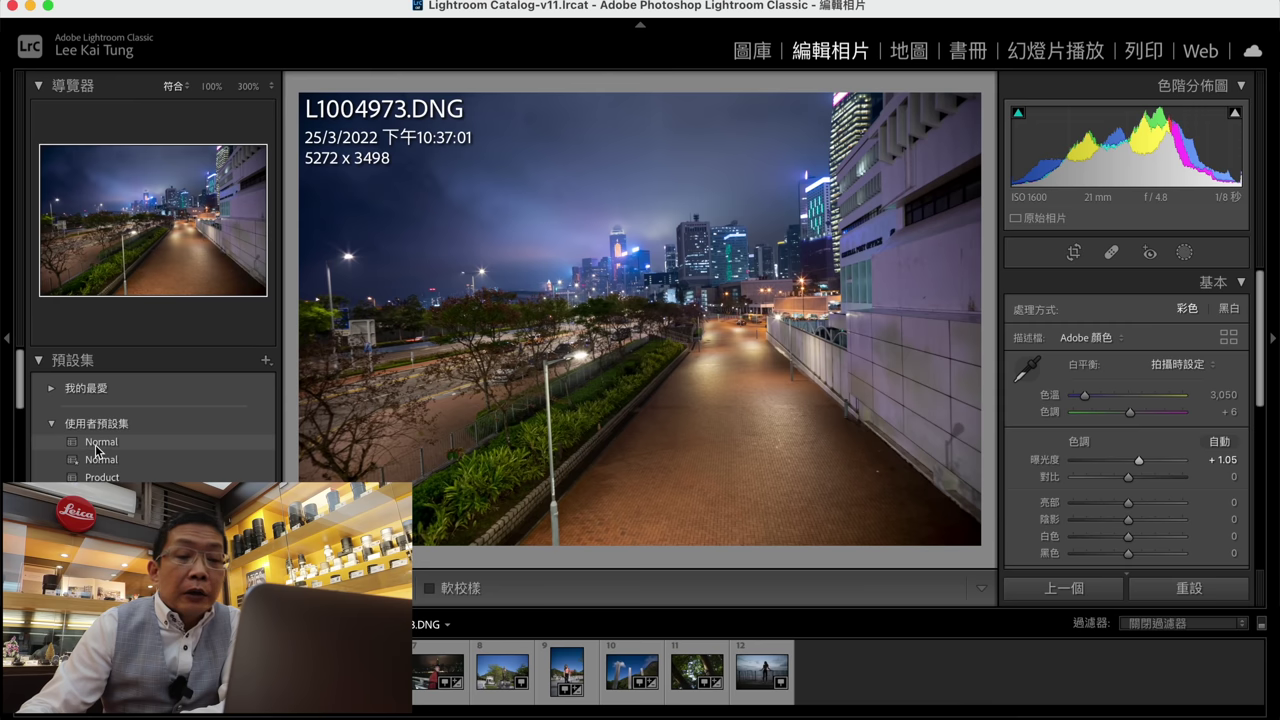
Step: Apply the first Normal preset to the street photo and set highlights −62, shadows +58, exposure +0.30 and contrast +8
click(97, 443)
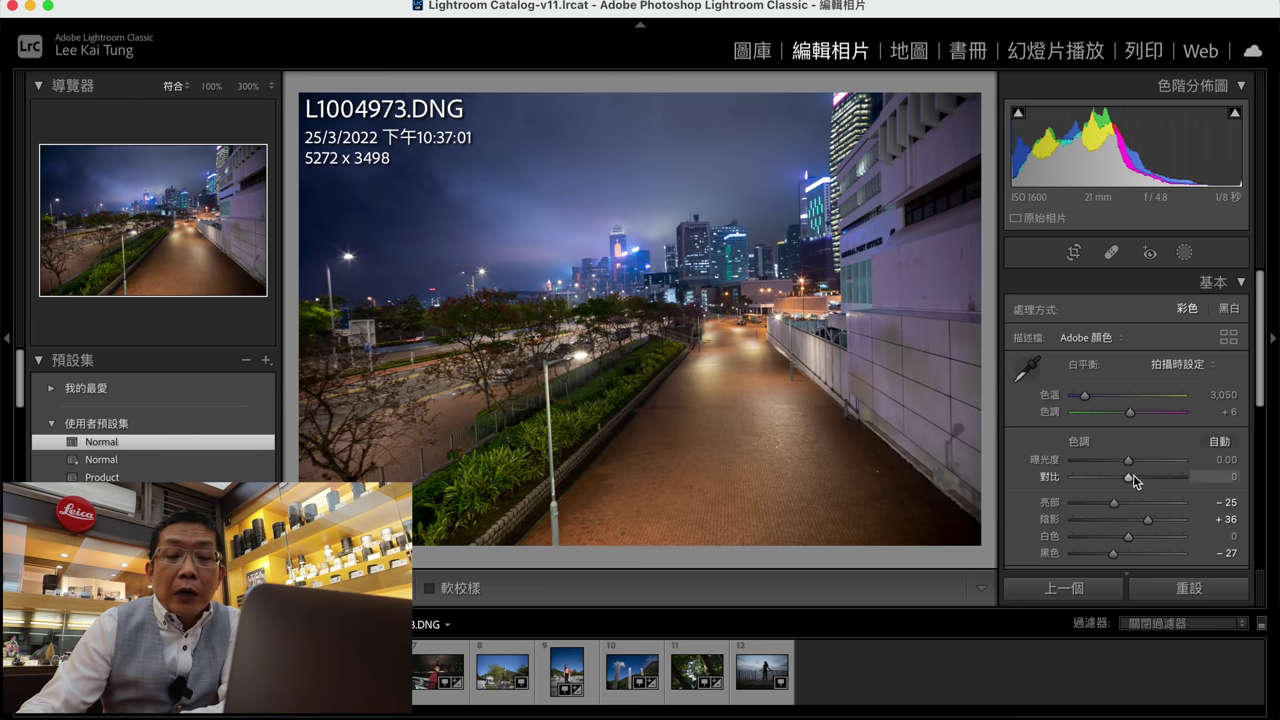
drag(1114, 502, 1098, 507)
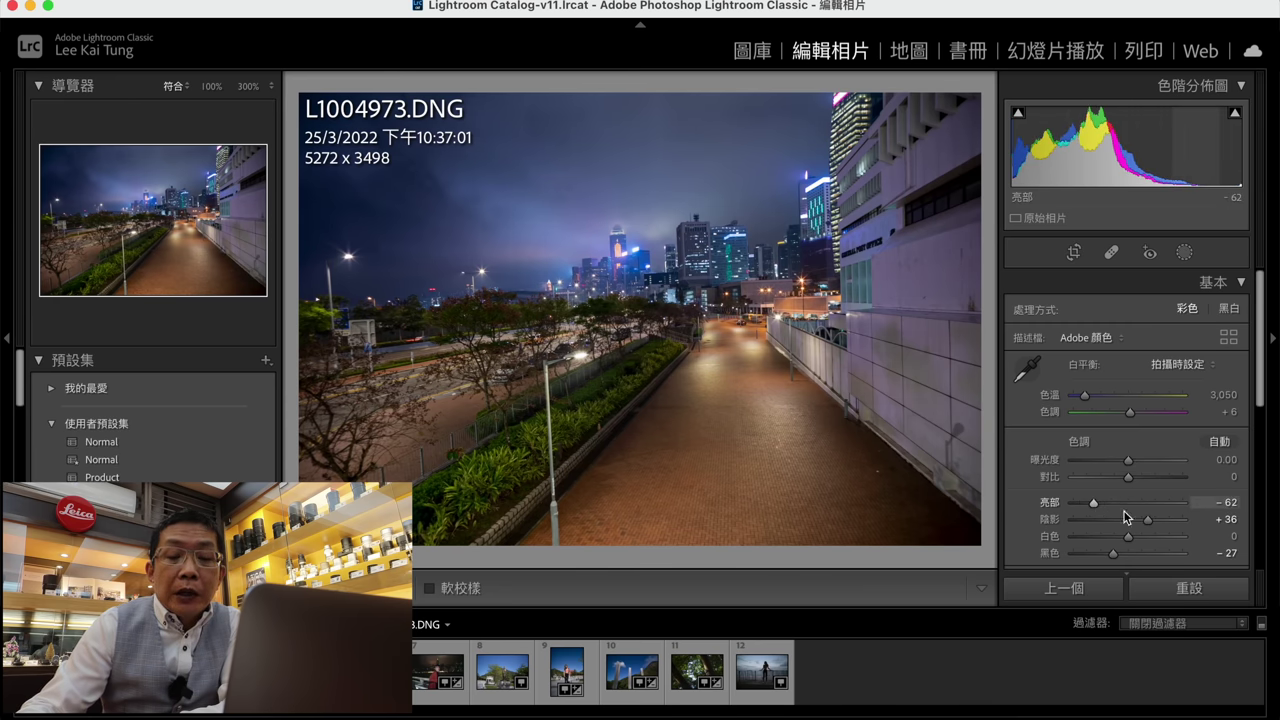
drag(1154, 523, 1160, 520)
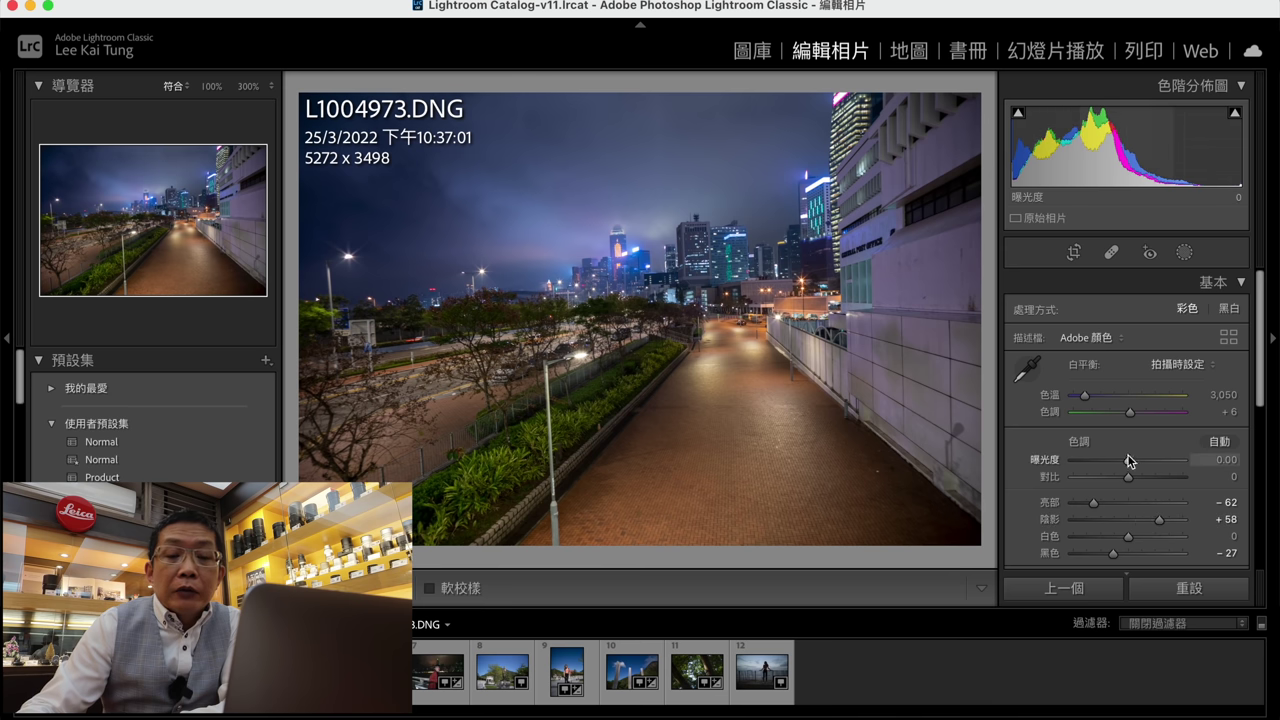
drag(1132, 464, 1138, 476)
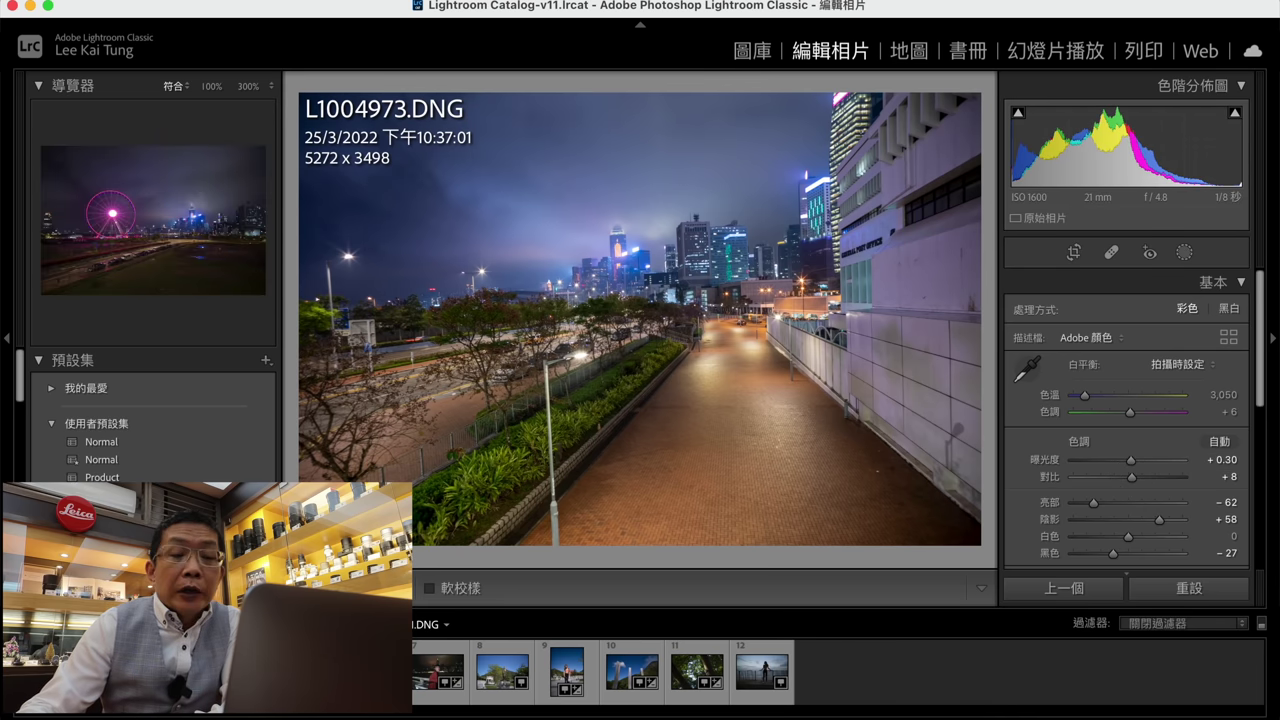
Step: Open L1004991.DNG and cycle the info overlay through the shooting settings, ending on the capture date and dimensions
click(372, 672)
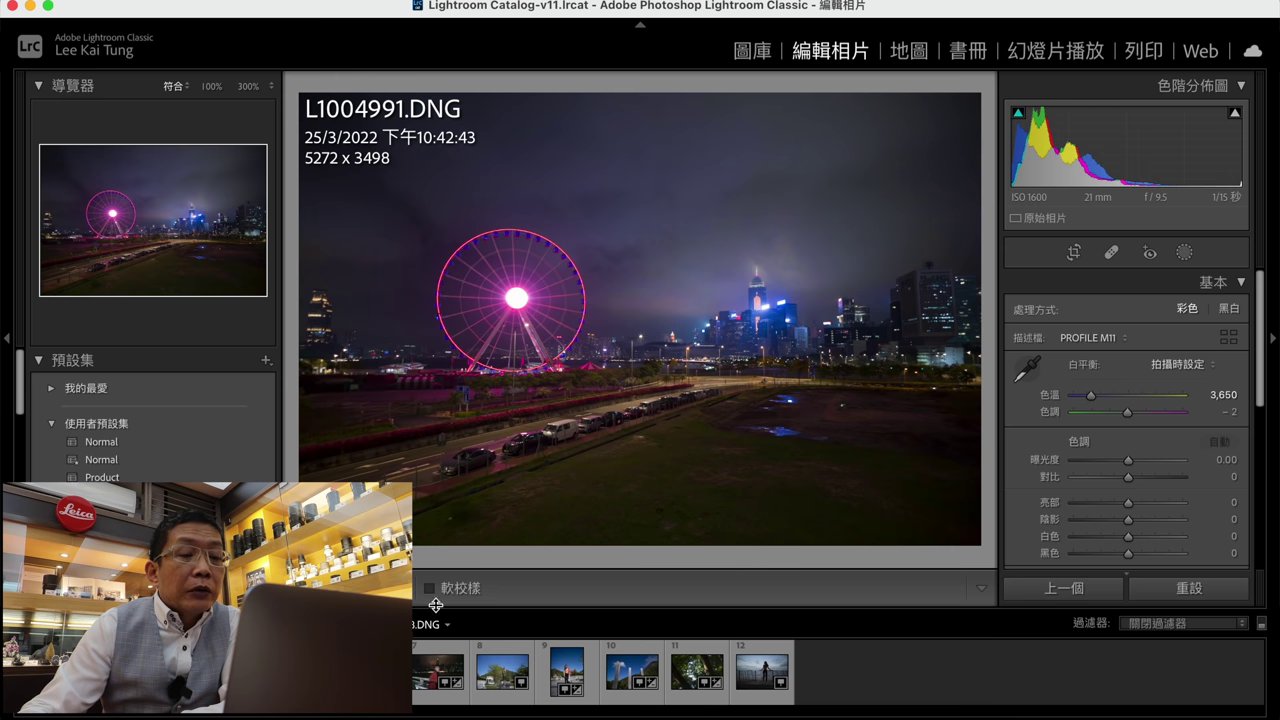
key(i)
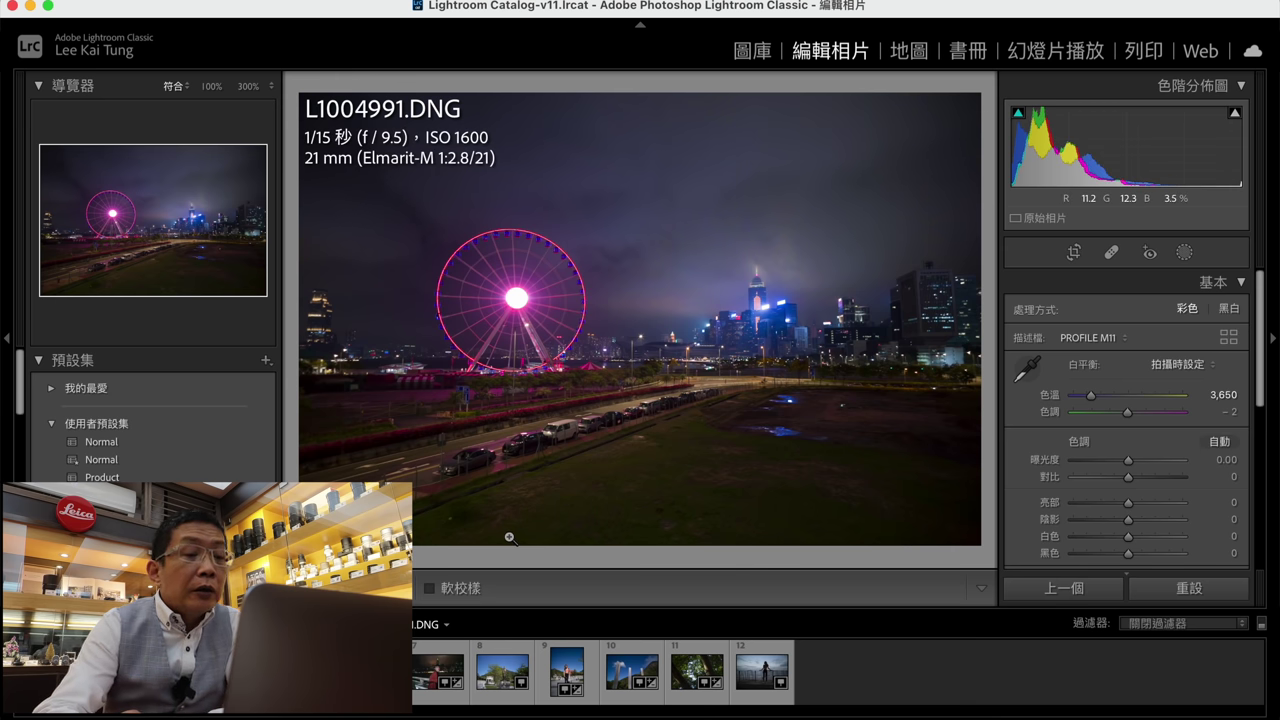
key(i)
key(i)
key(i)
key(i)
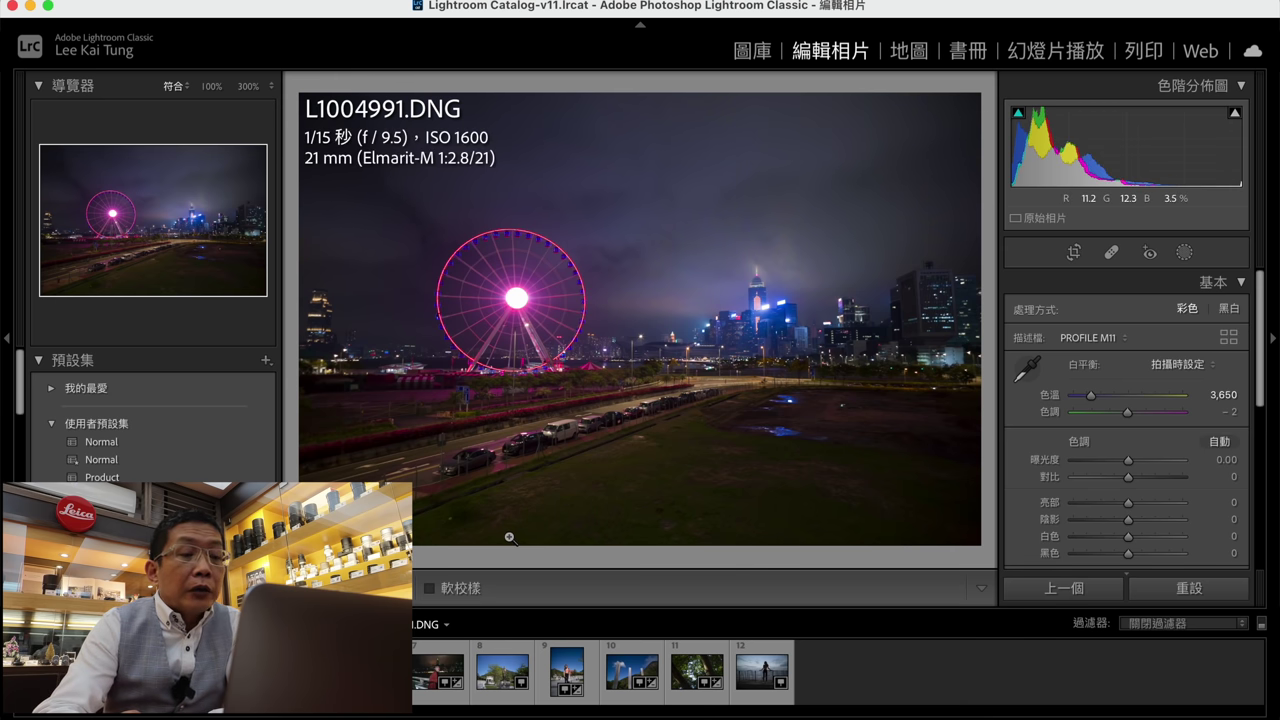
key(i)
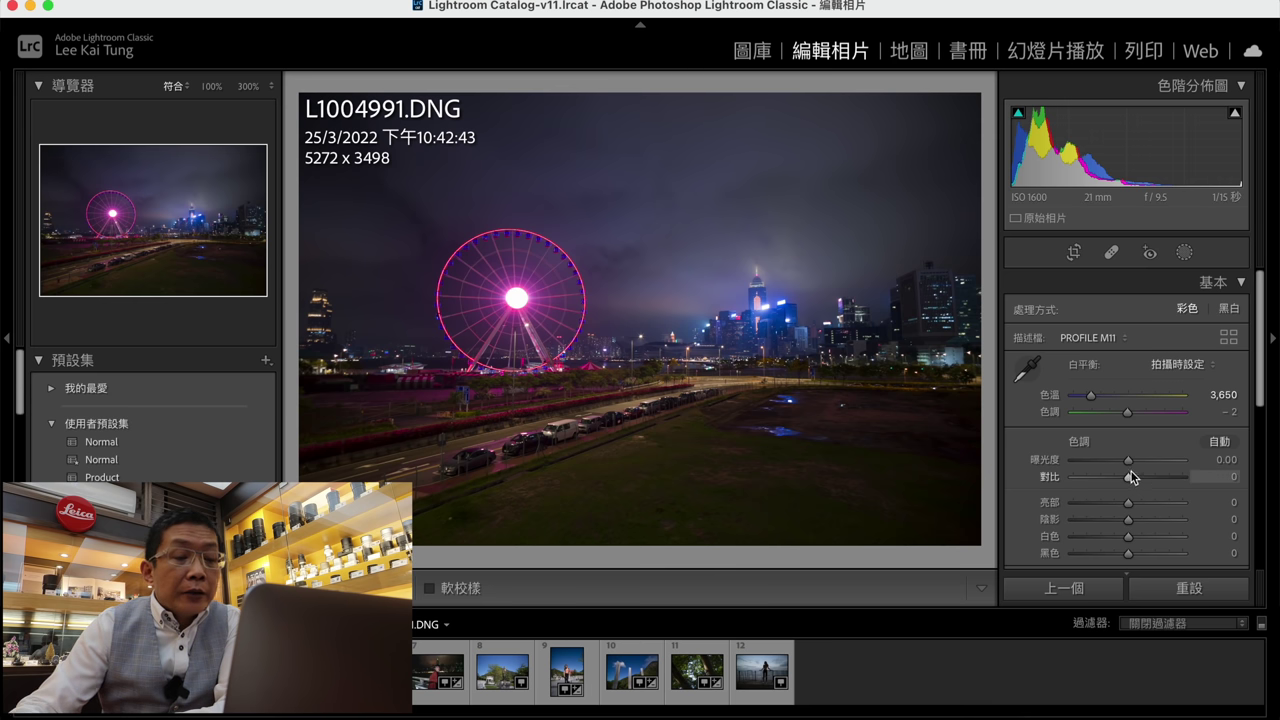
Step: Try an exposure of +1.60 on the Ferris wheel photo and inspect the field, parked cars and wheel at 100%
drag(1129, 461, 1145, 461)
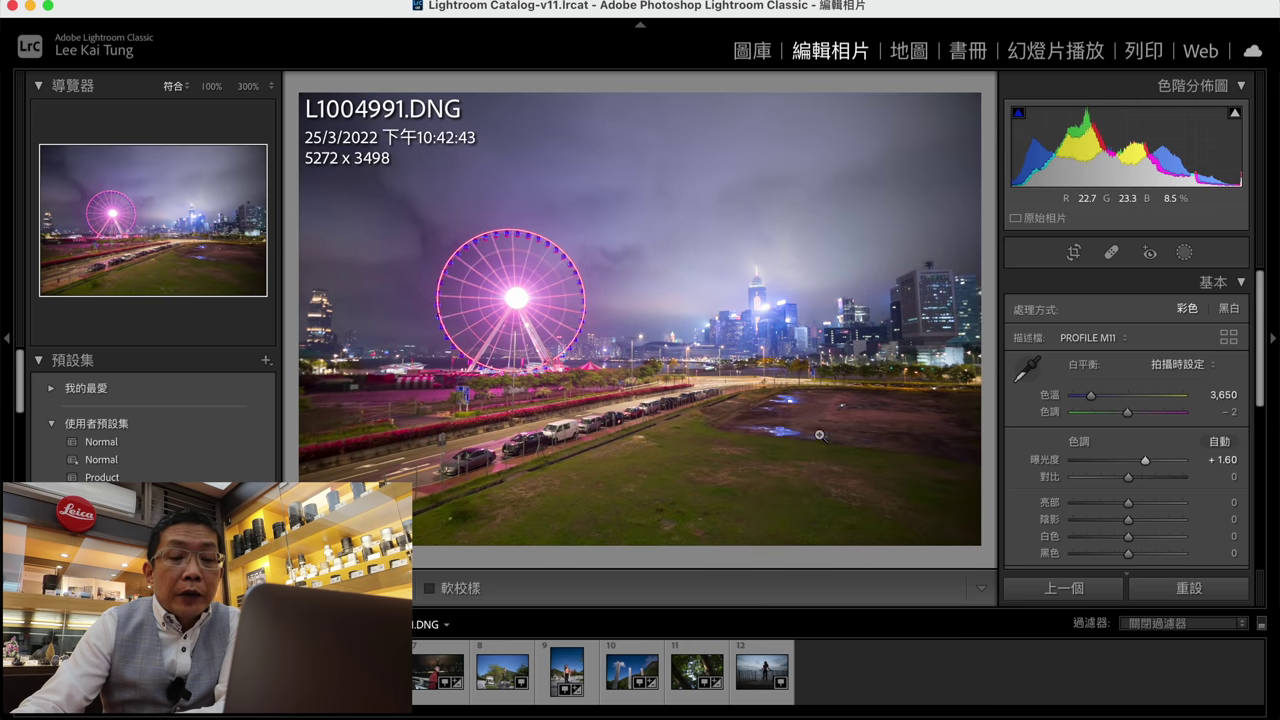
click(837, 427)
drag(782, 467, 794, 409)
drag(534, 337, 746, 465)
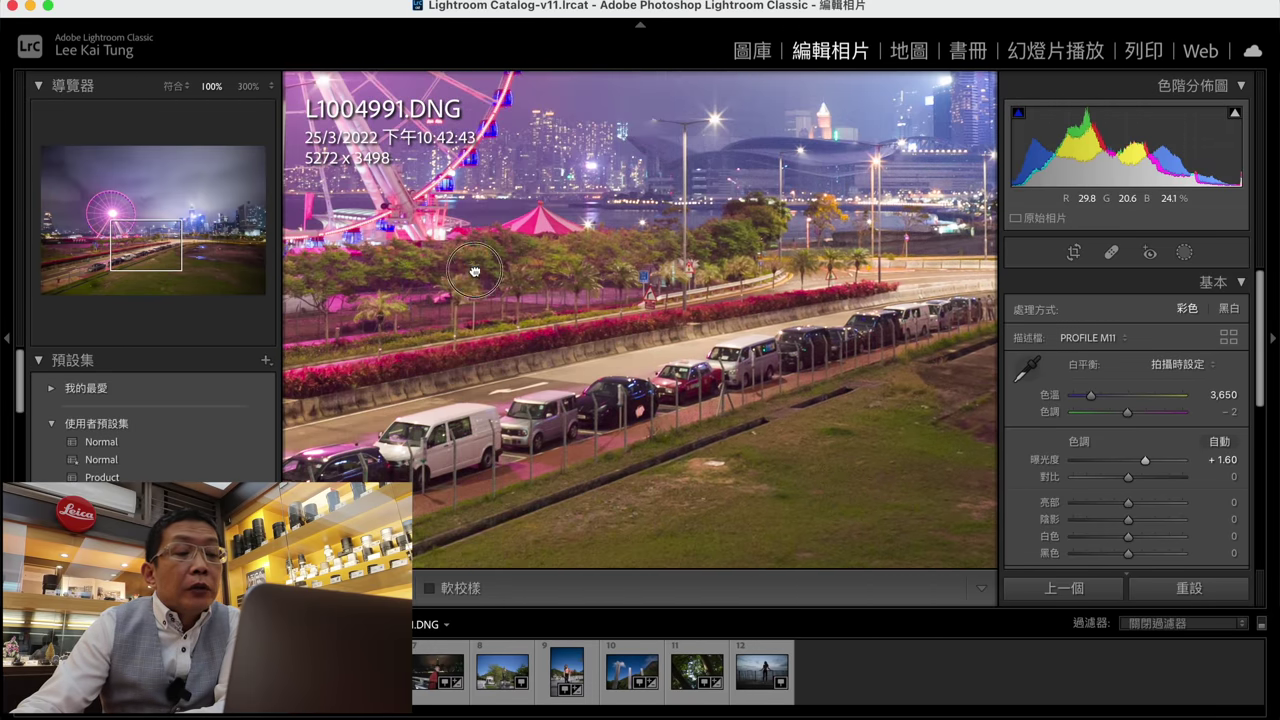
drag(473, 270, 600, 390)
drag(343, 339, 537, 266)
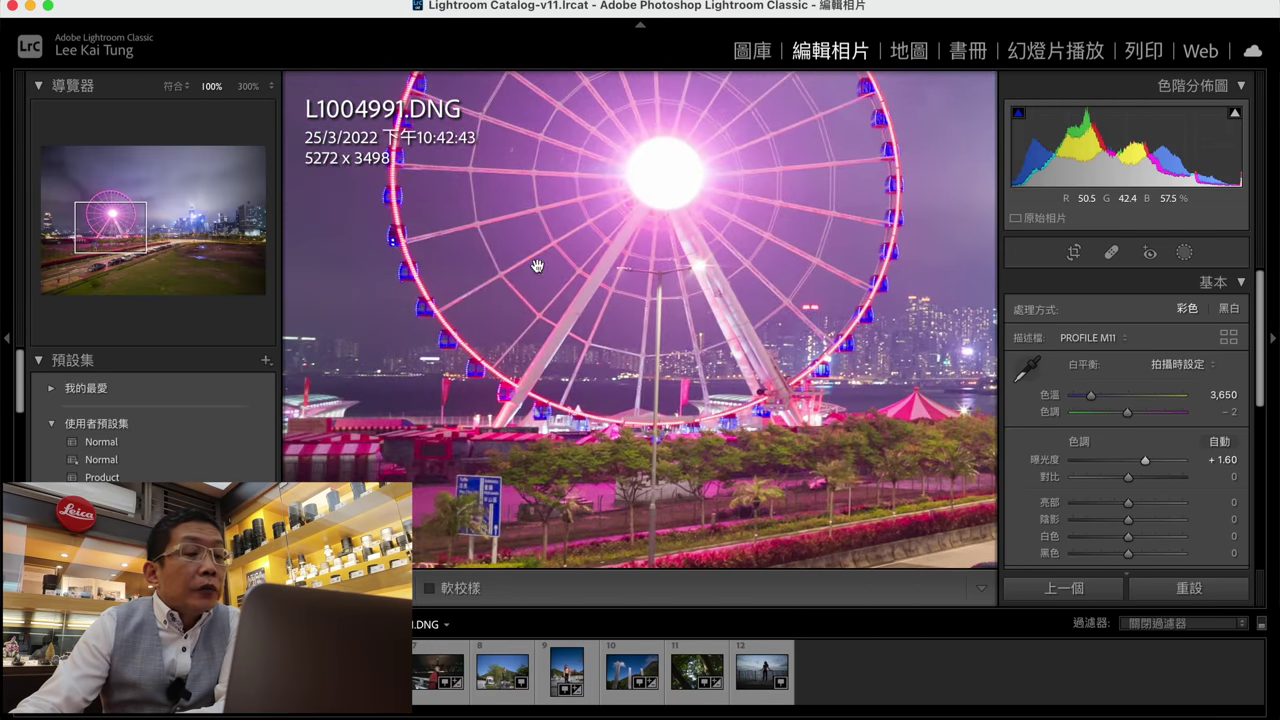
click(171, 87)
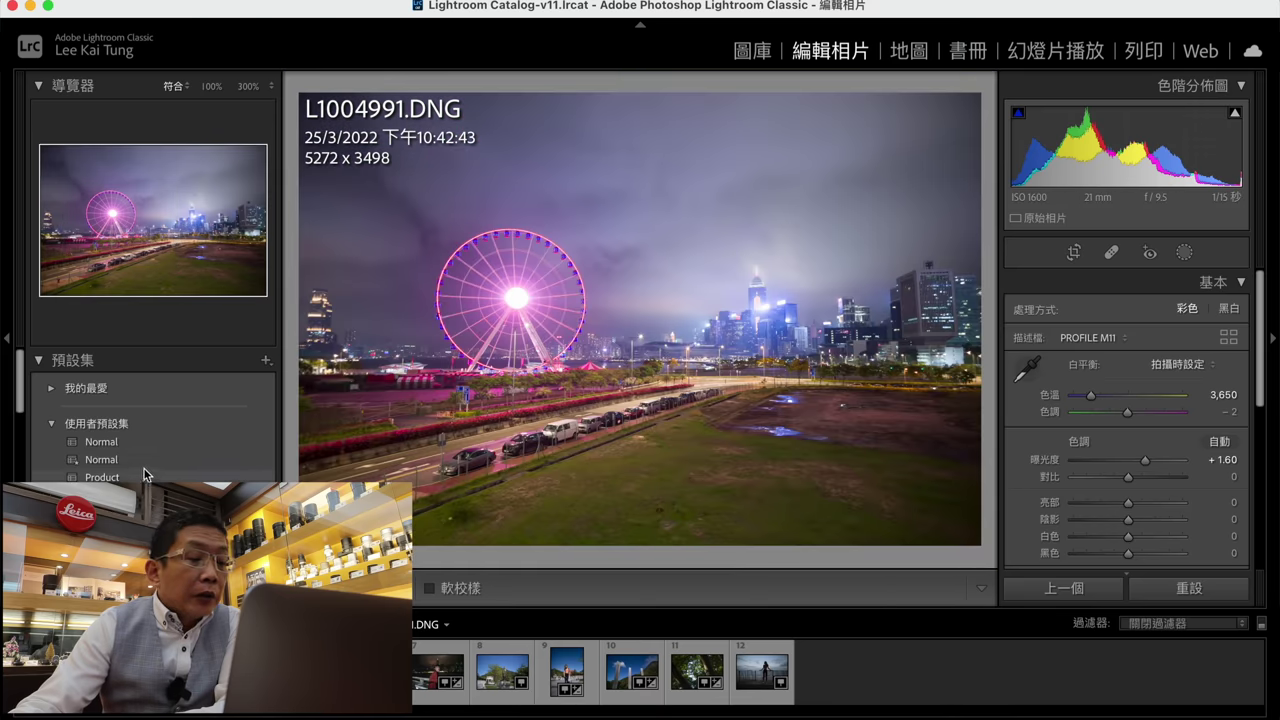
Step: Reset the Ferris wheel photo, apply the first Normal preset, and set exposure +0.30, contrast +6, shadows +73 and highlights −60
click(1189, 588)
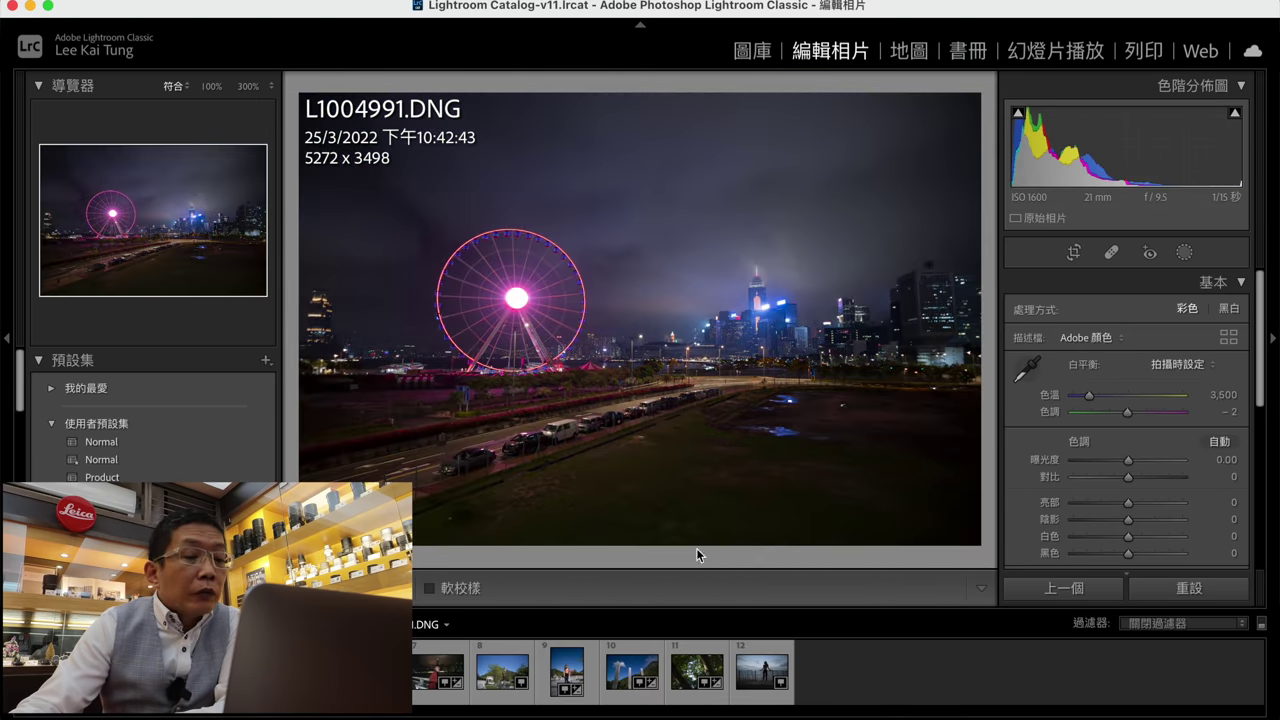
click(108, 446)
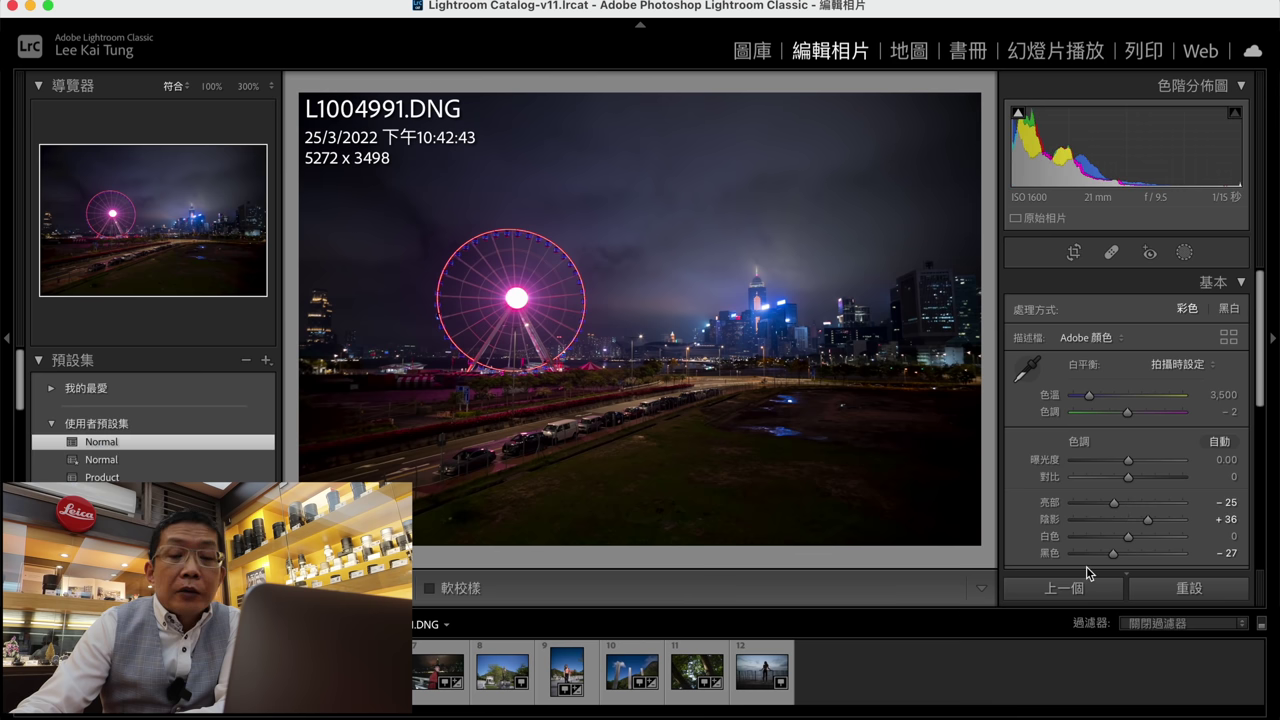
drag(1128, 460, 1159, 520)
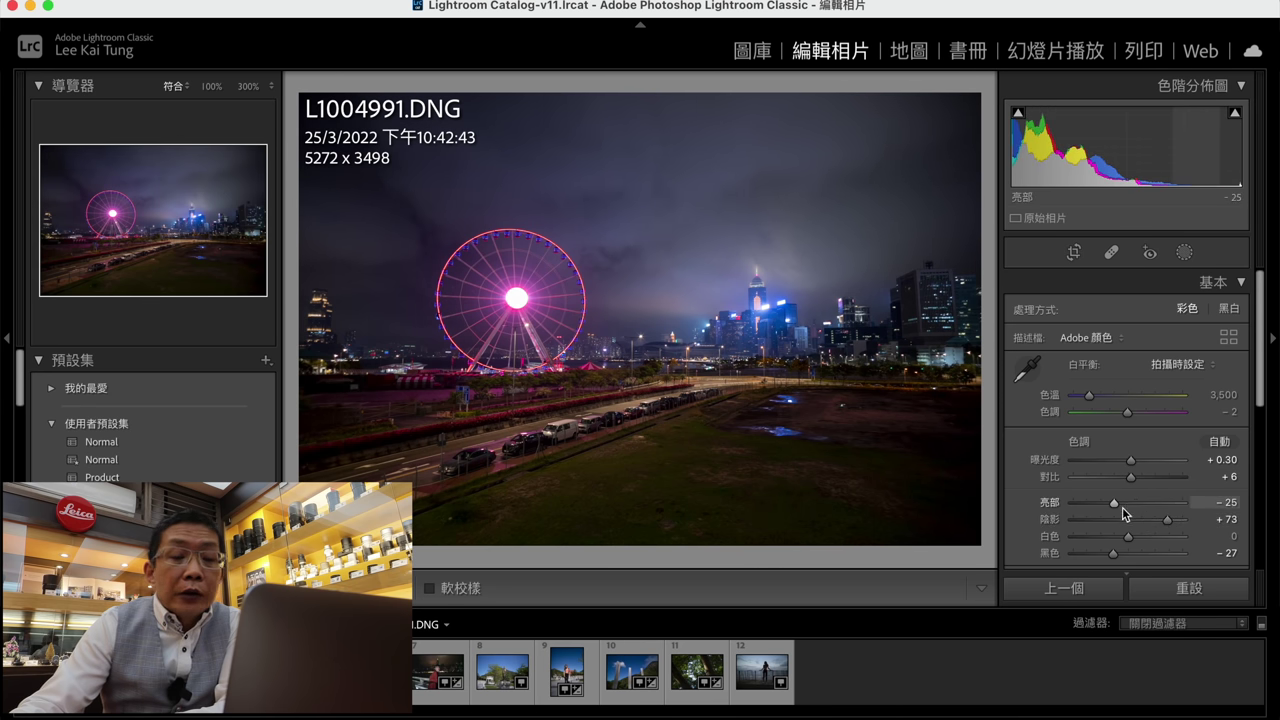
drag(1115, 508, 1095, 504)
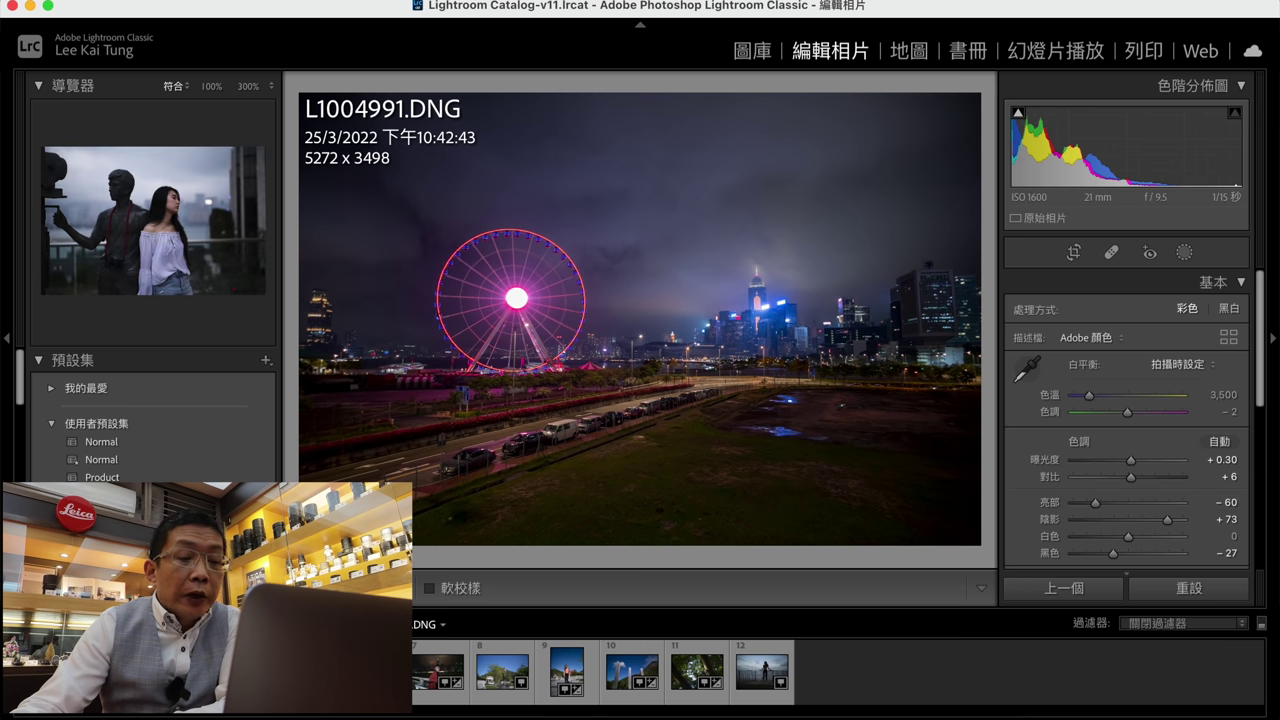
Step: Open L1005141.DNG, check its shooting settings in the info overlay, and examine the woman's face at 100%
click(373, 672)
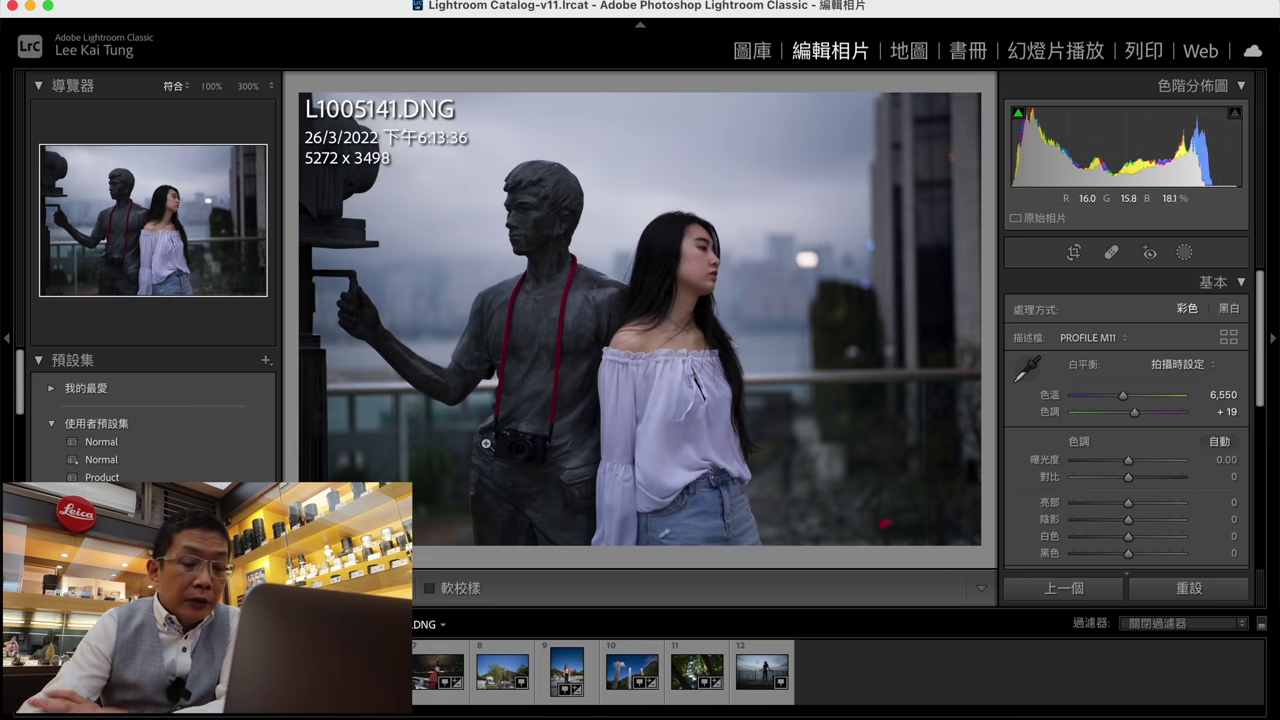
key(i)
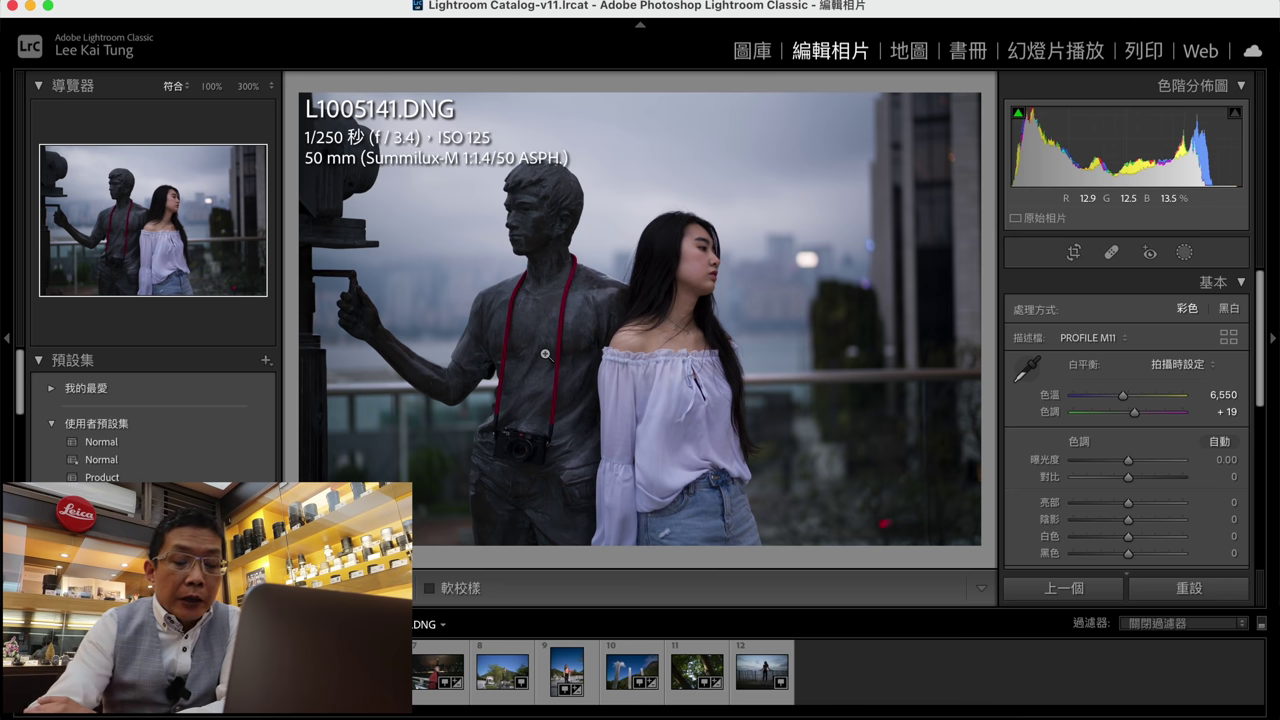
key(i)
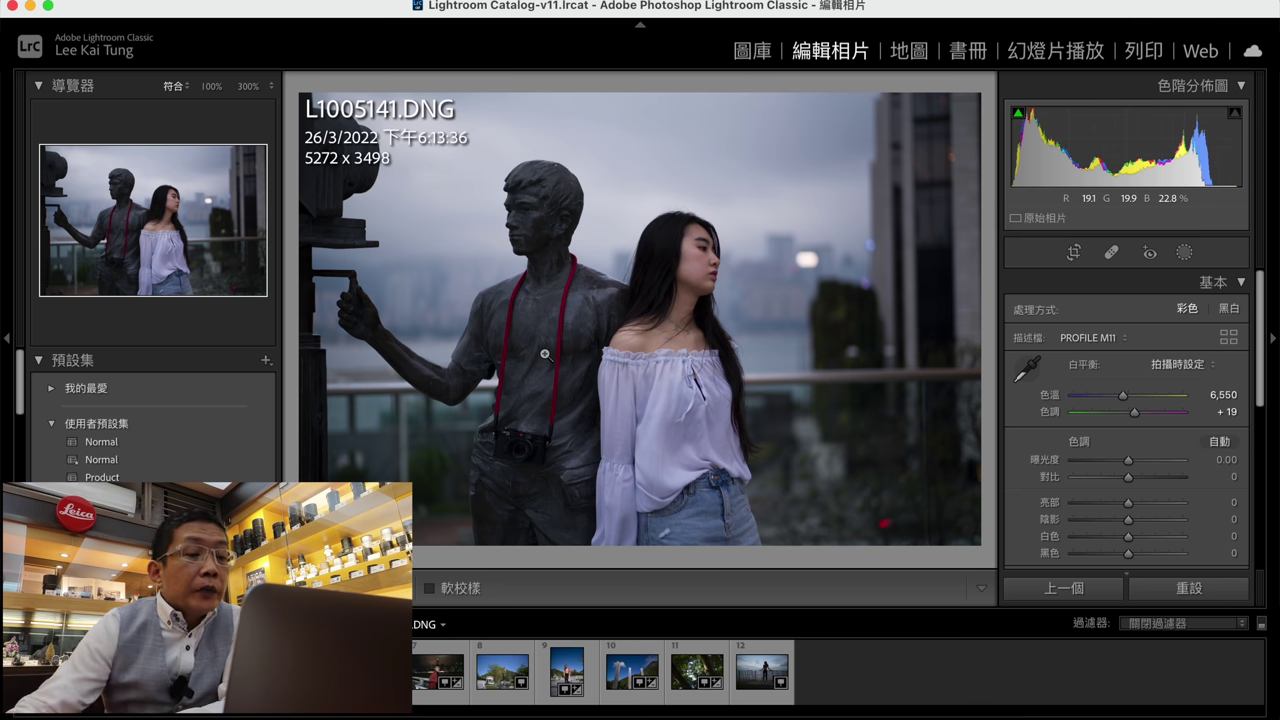
click(732, 258)
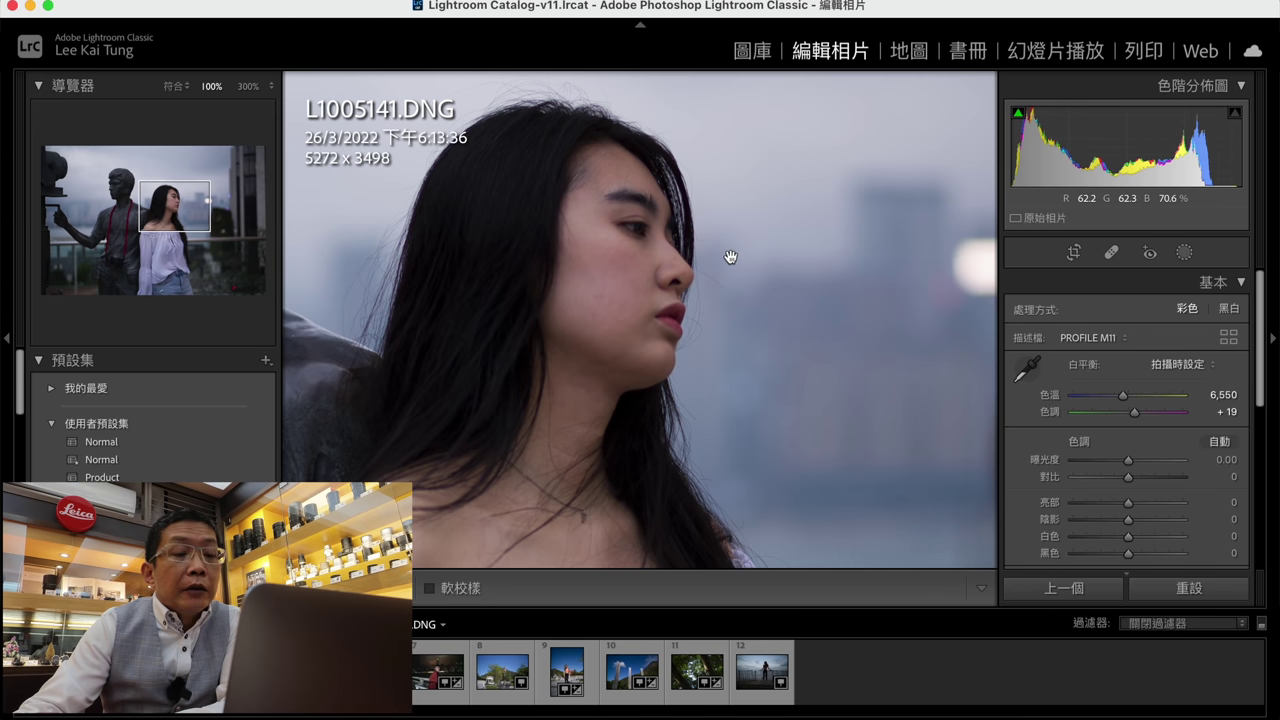
Step: Apply the first Normal preset to L1005141.DNG and set highlights to −70 and shadows to +53
drag(641, 288, 668, 284)
click(668, 284)
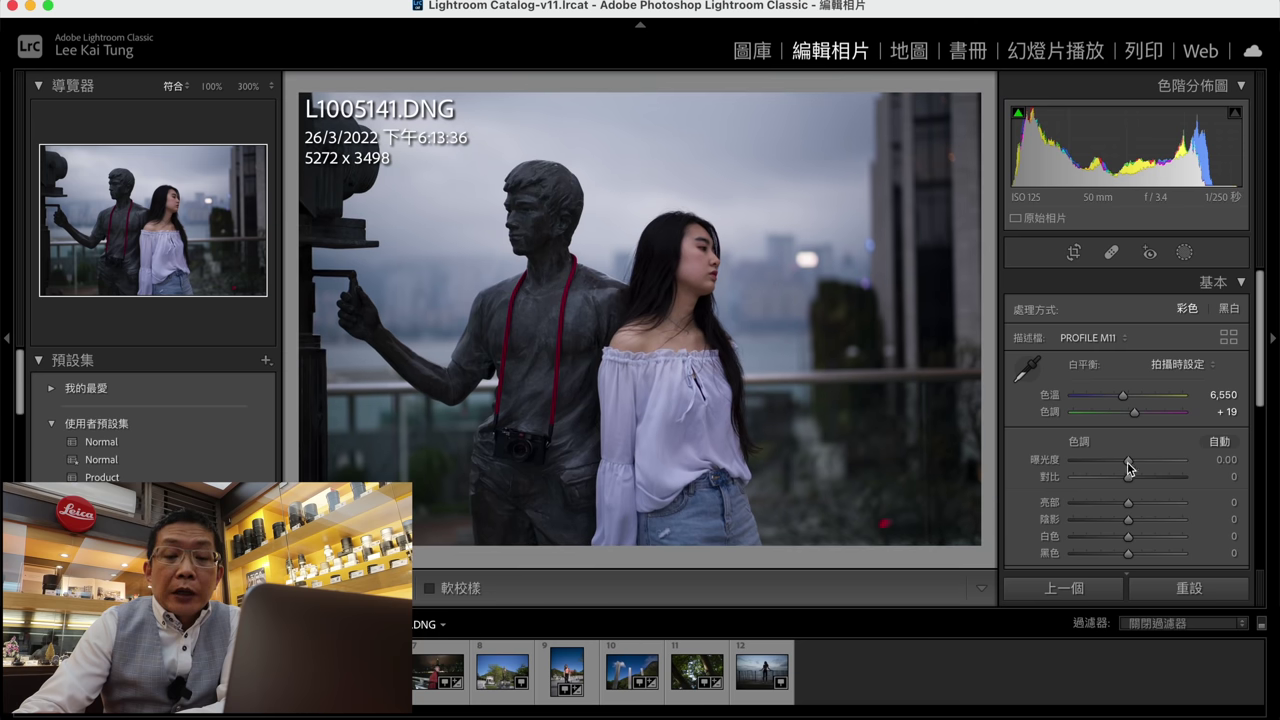
mouse_move(1129, 463)
mouse_down()
mouse_move(1146, 460)
mouse_move(1074, 460)
mouse_move(1175, 464)
mouse_move(1131, 460)
mouse_up()
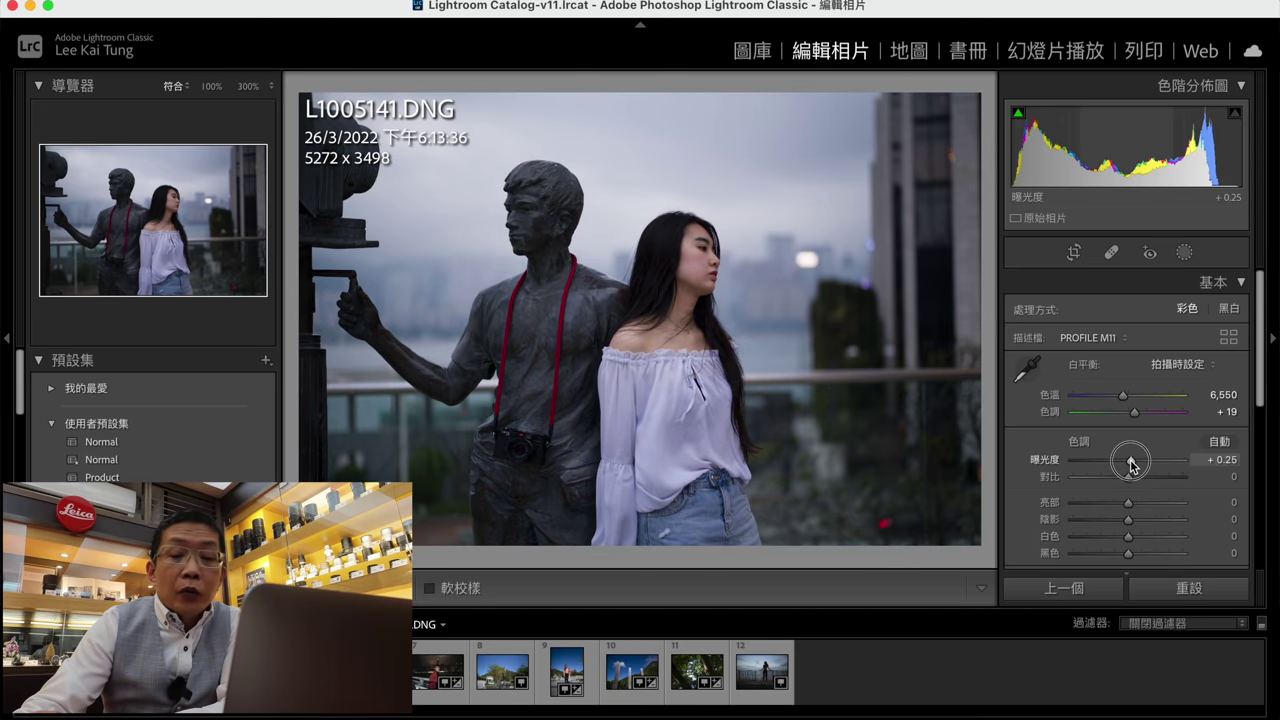
click(100, 441)
drag(1120, 505, 1088, 504)
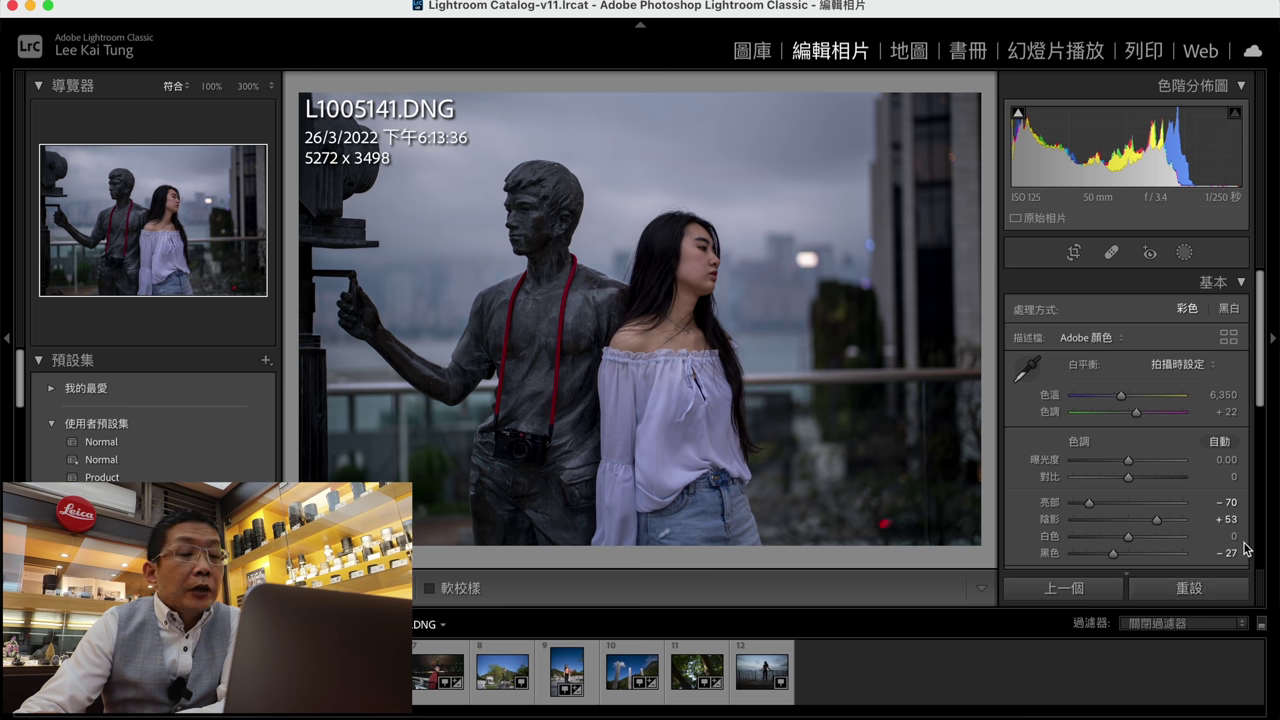
Step: Open L1005157.DNG, apply the first Normal preset, and set exposure −0.35, highlights −40 and shadows +45
click(567, 668)
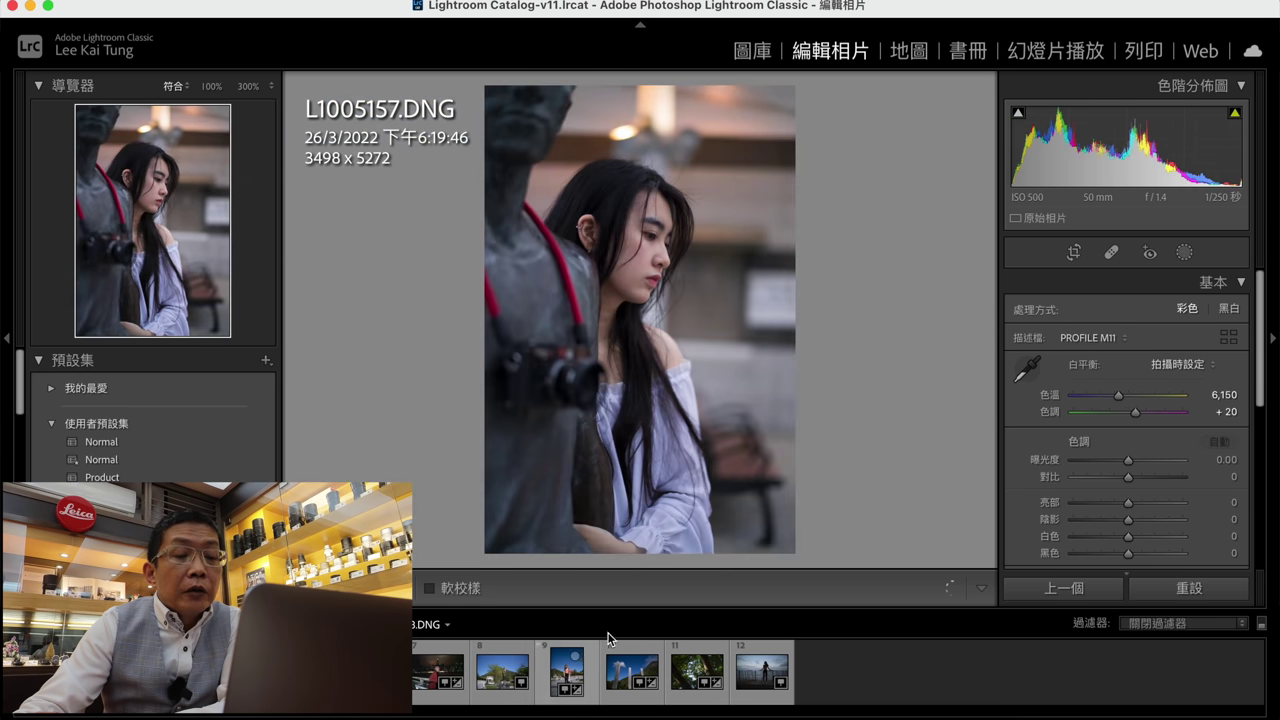
click(105, 442)
drag(1129, 461, 1124, 460)
drag(1122, 510, 1153, 521)
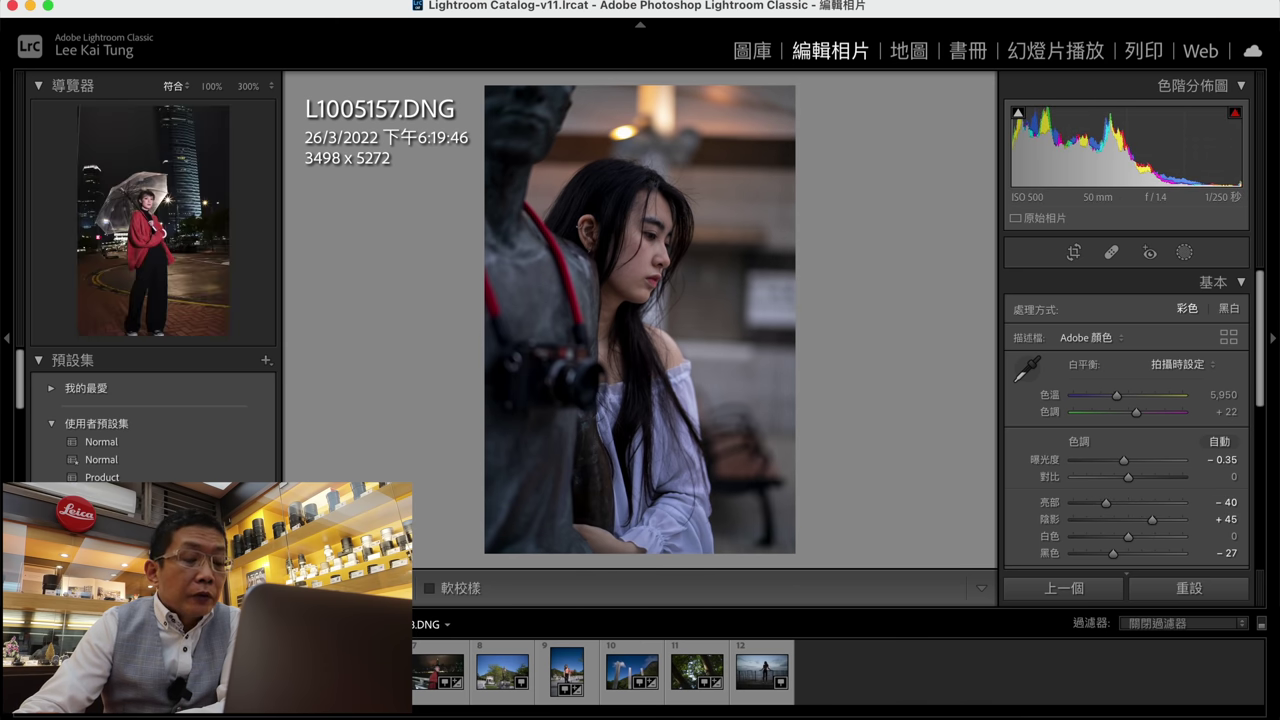
Step: Open L1005358.DNG, try the first Normal preset on it, and reset the photo's adjustments
click(440, 672)
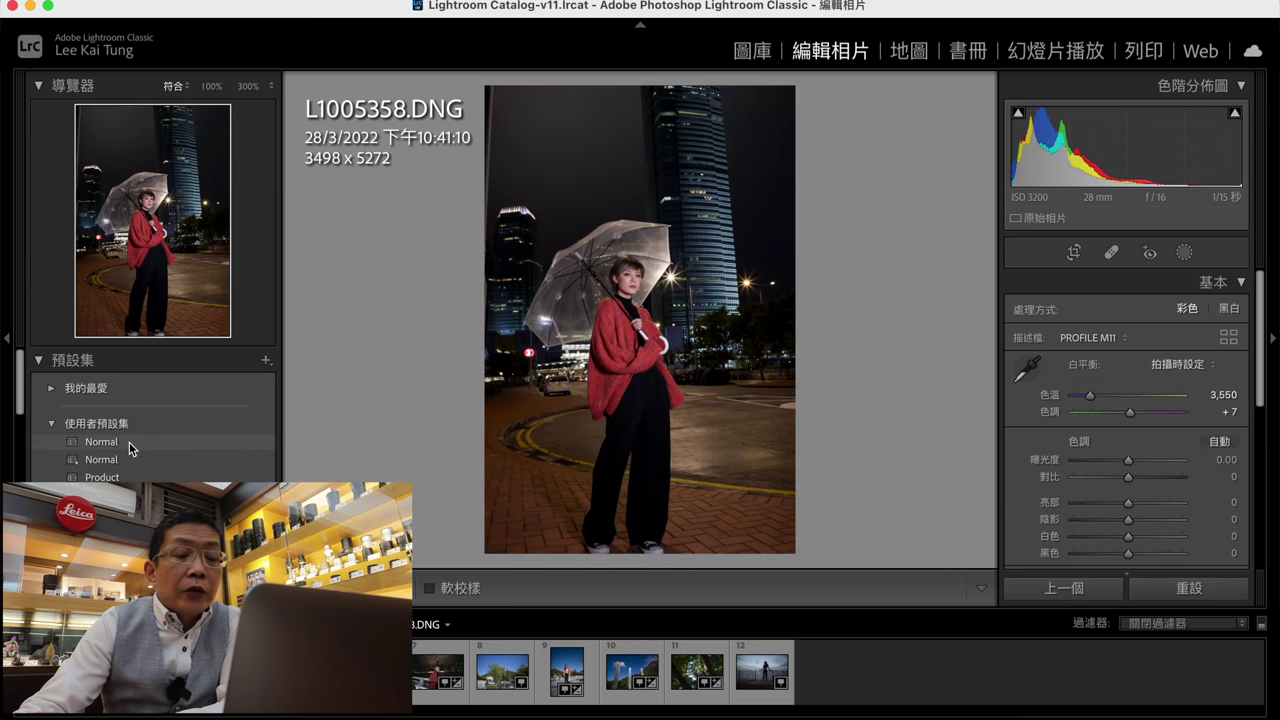
click(128, 441)
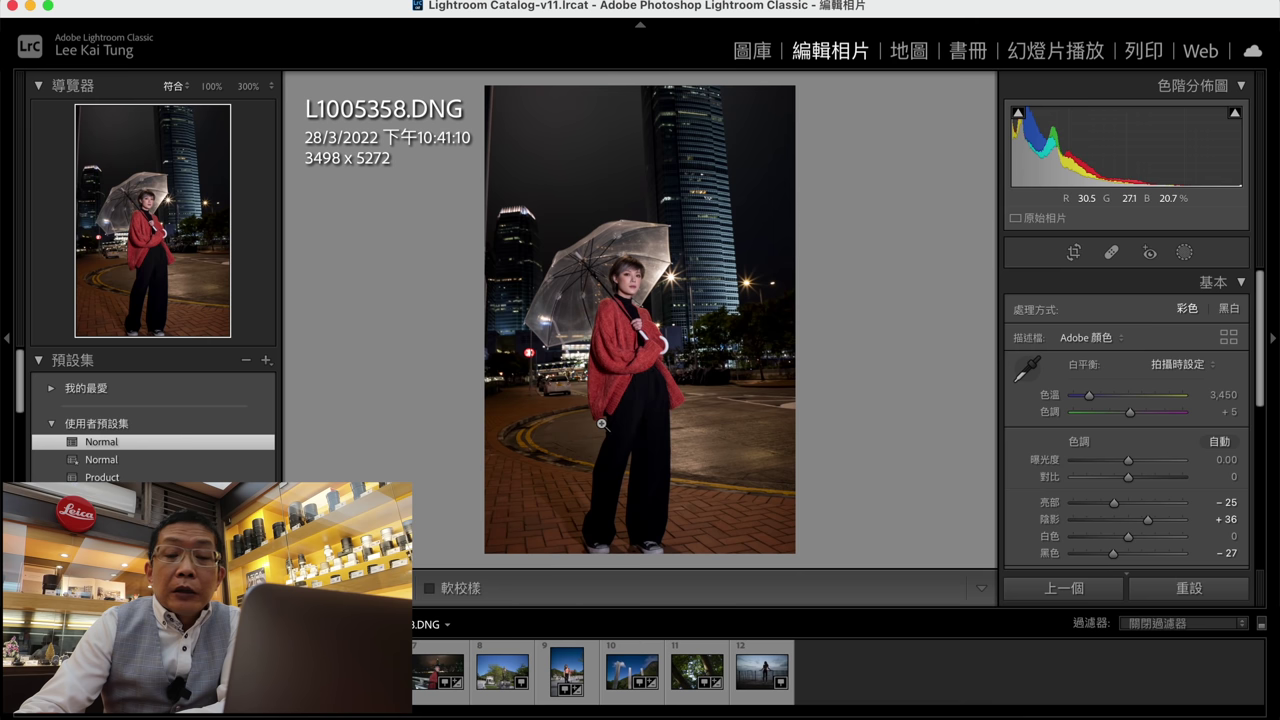
click(1160, 596)
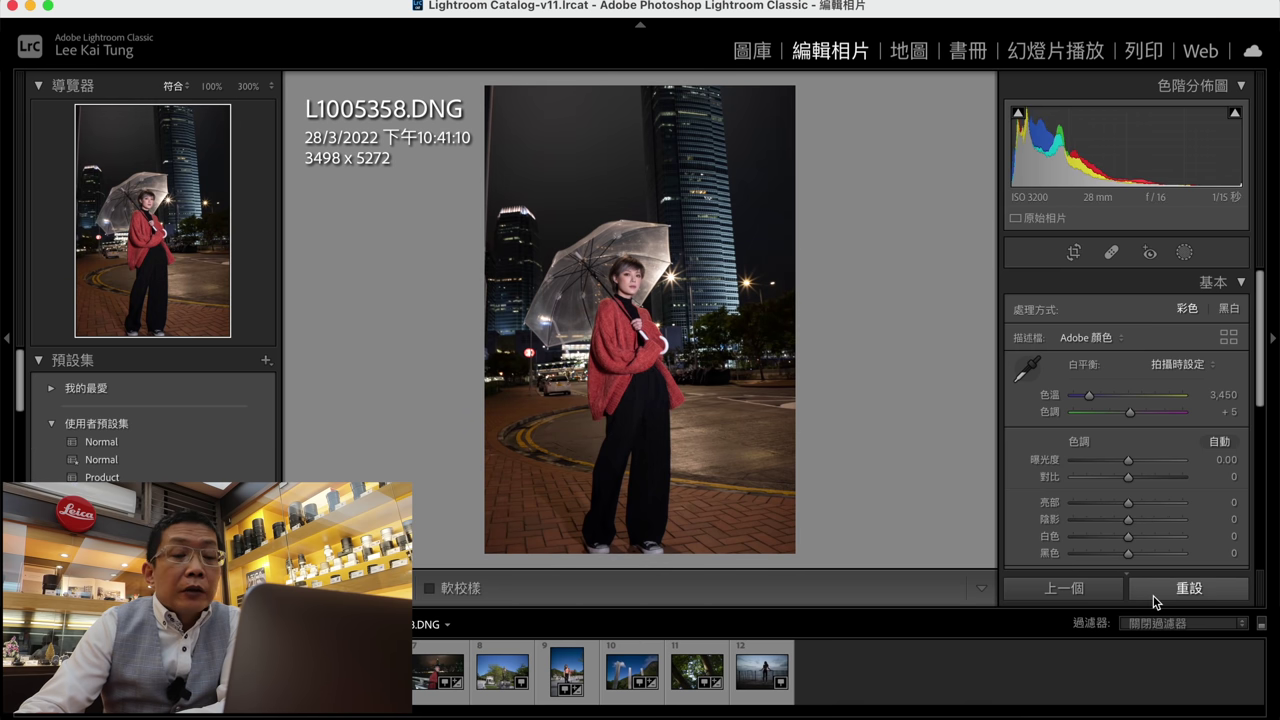
Step: Examine the woman, umbrella and lit tower at 100%, and check the shooting settings in the info overlay
click(684, 376)
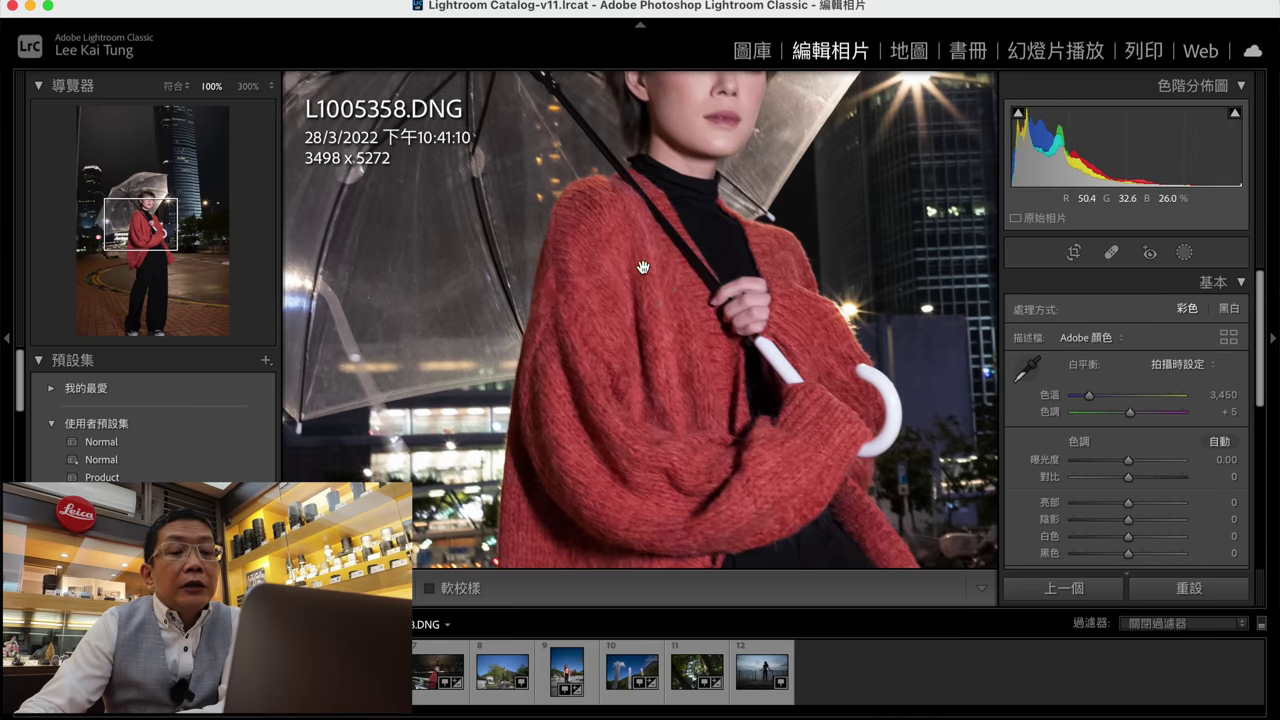
drag(644, 268, 666, 447)
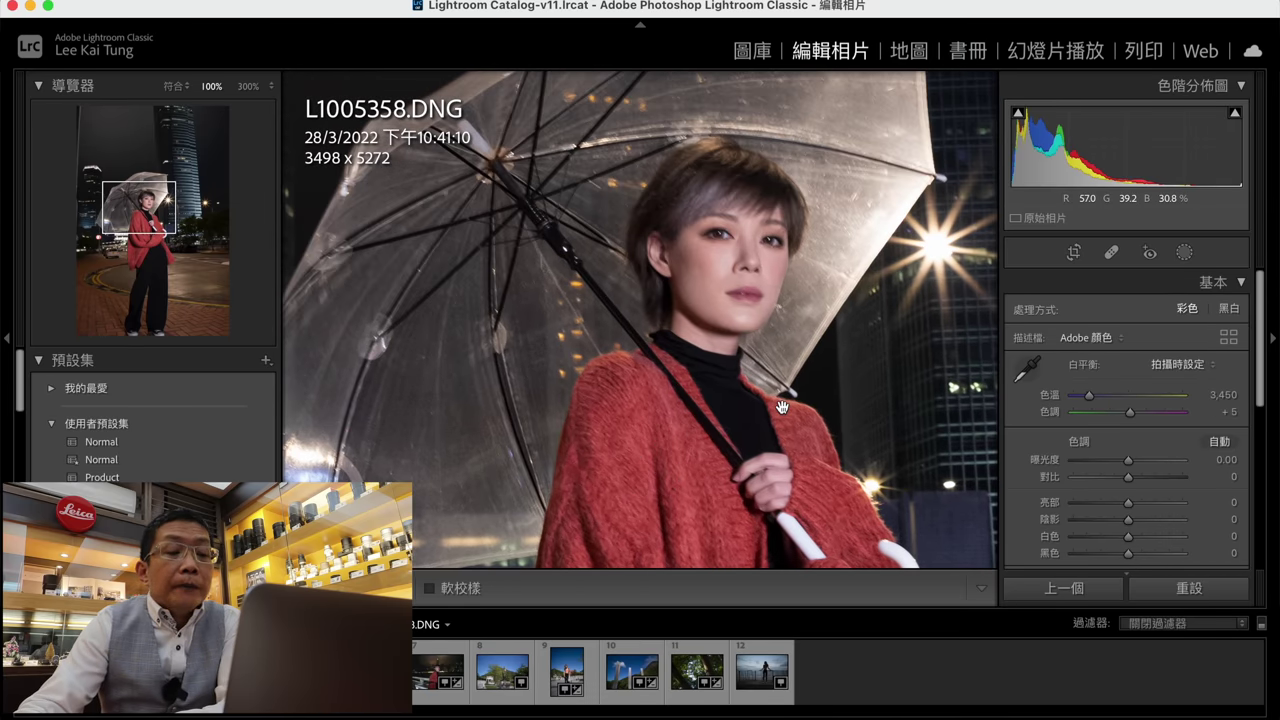
click(782, 408)
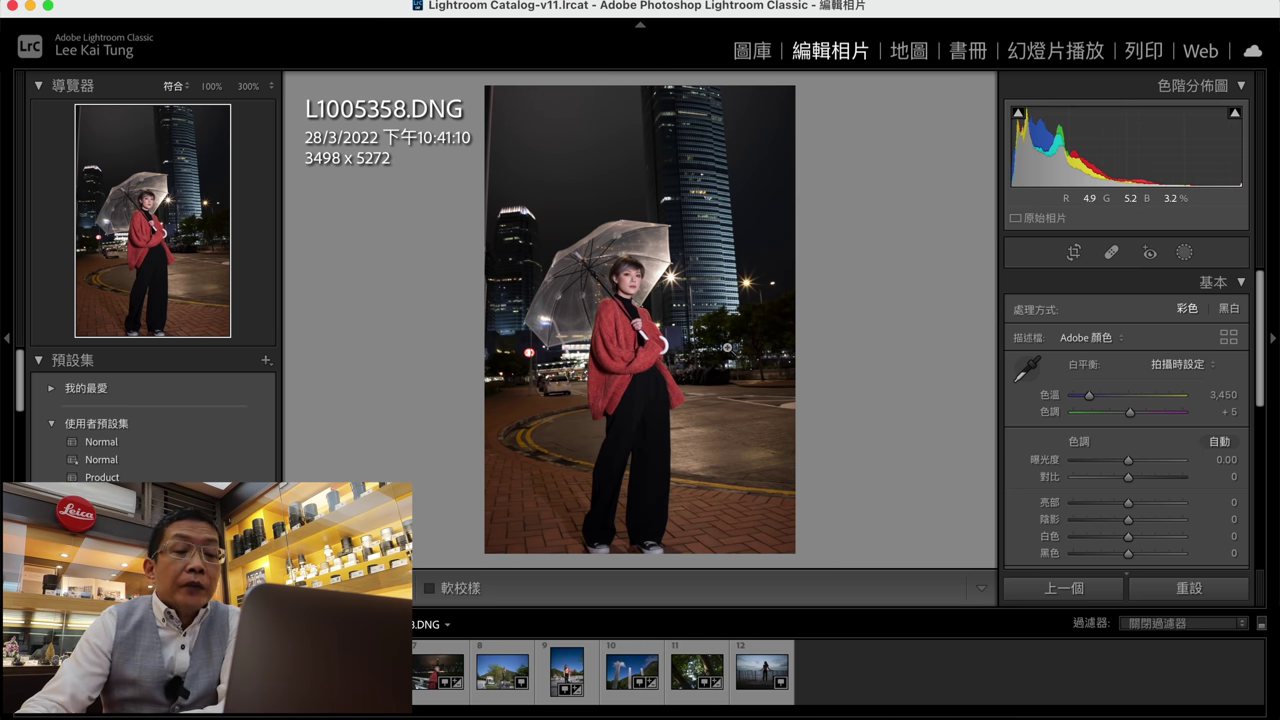
click(722, 186)
drag(722, 186, 790, 226)
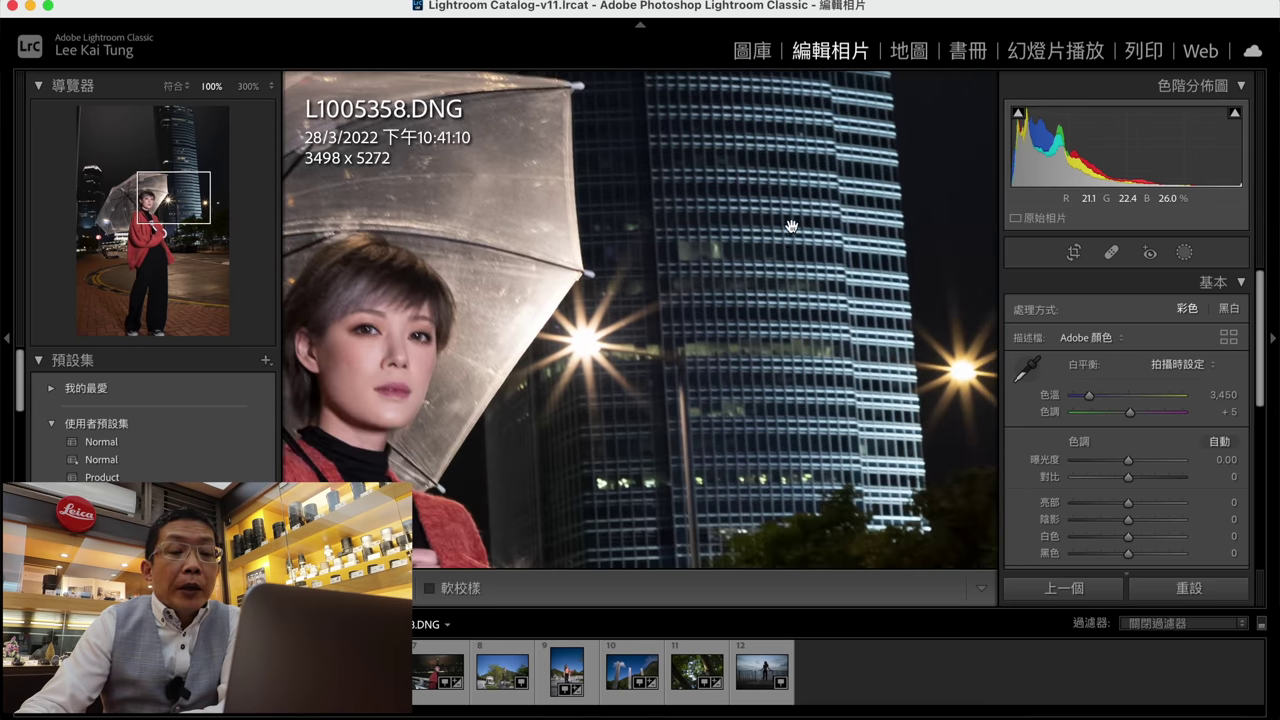
click(801, 313)
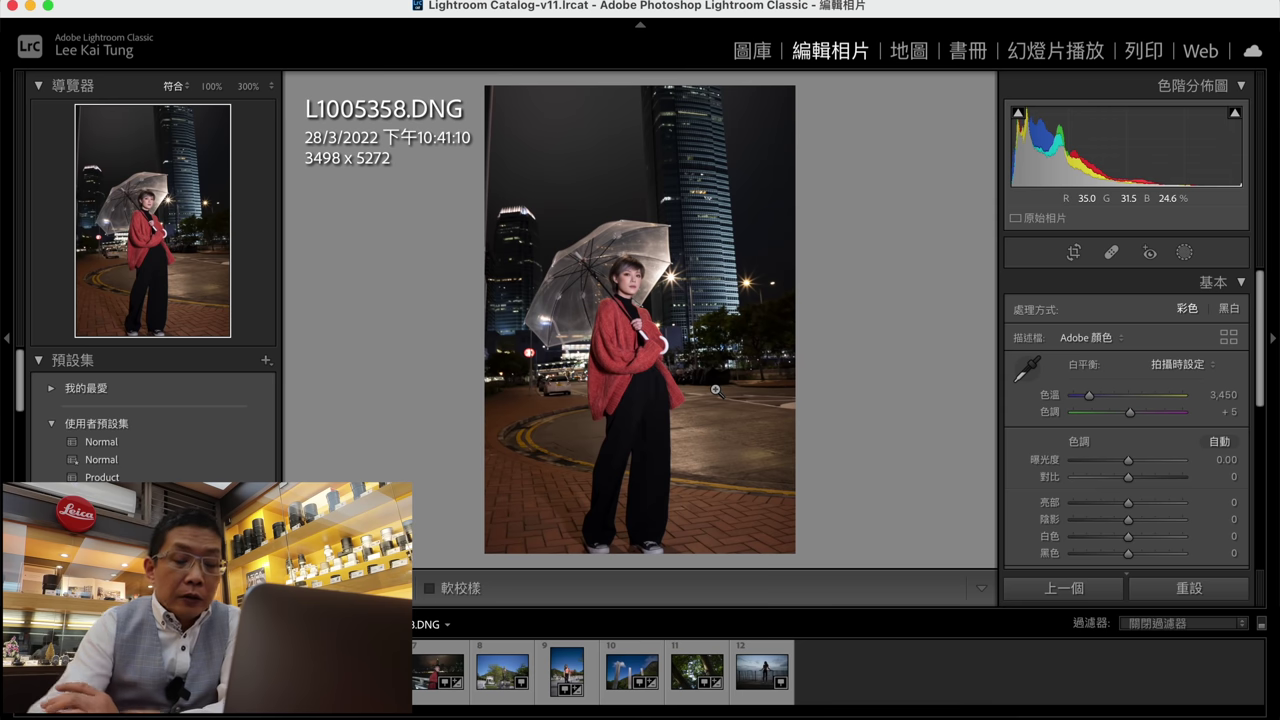
key(i)
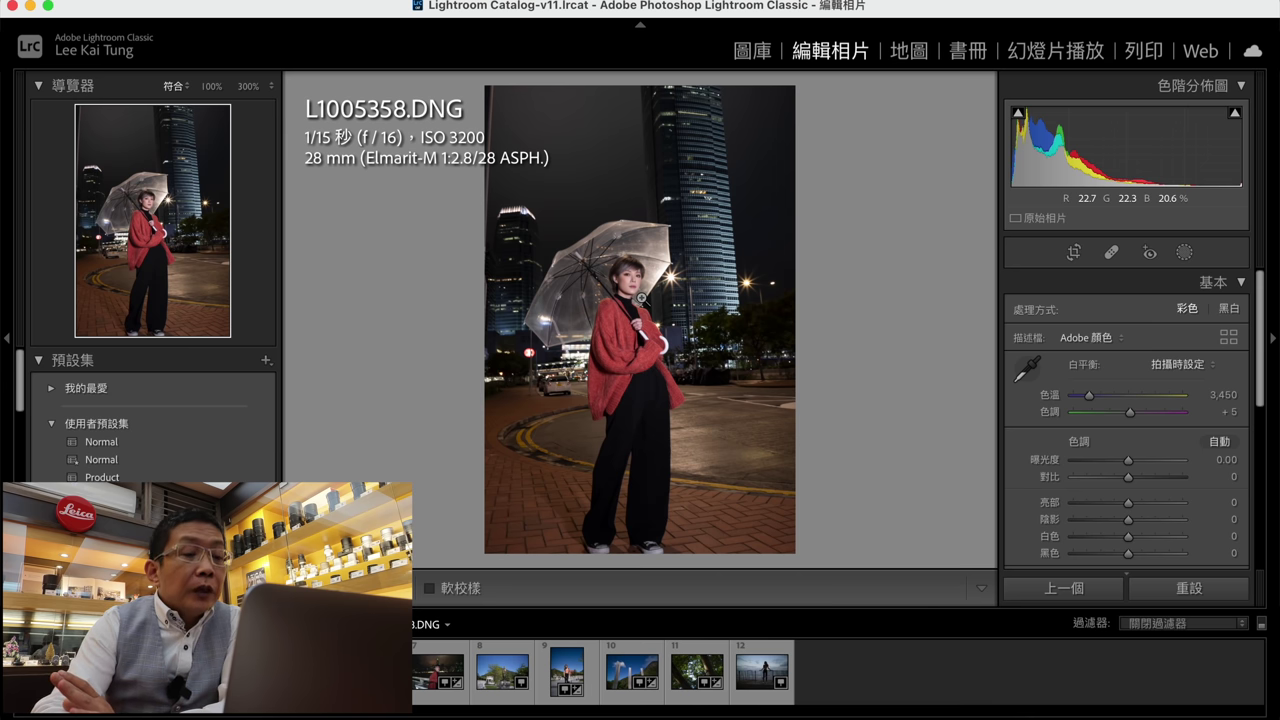
key(i)
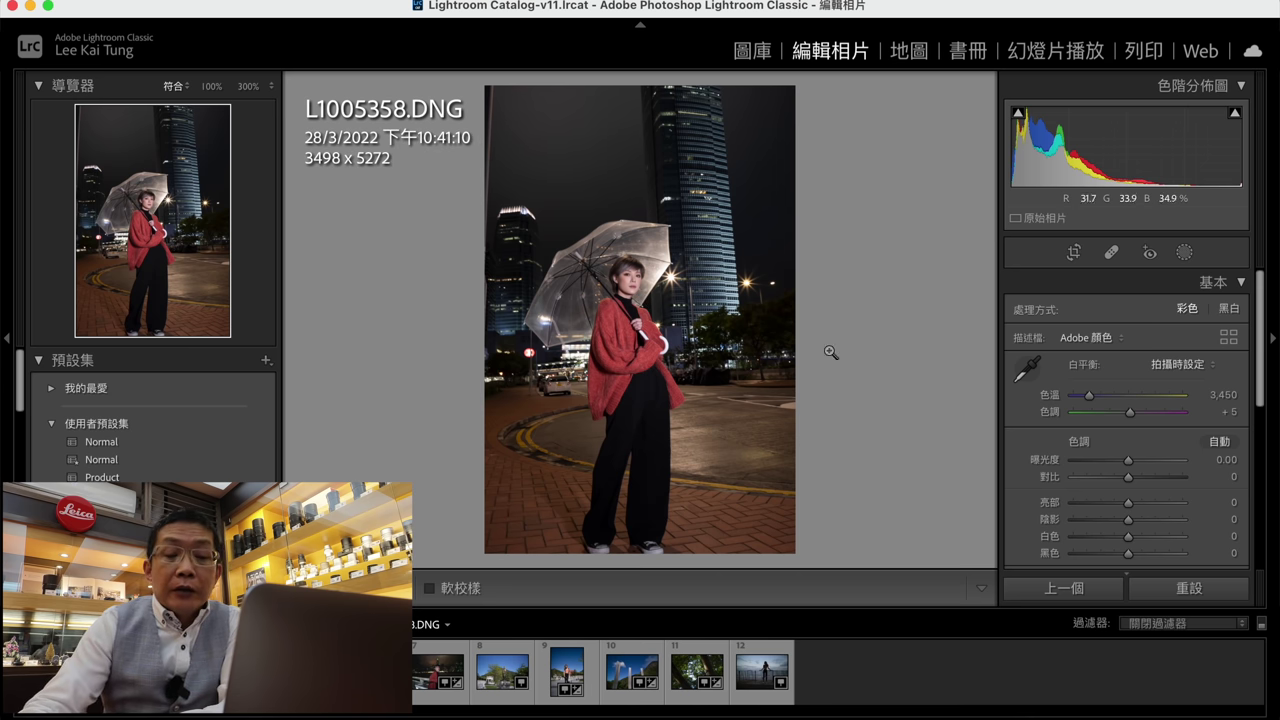
Step: Apply the first Normal preset to the umbrella portrait and set highlights to −45 and shadows to +62
click(100, 442)
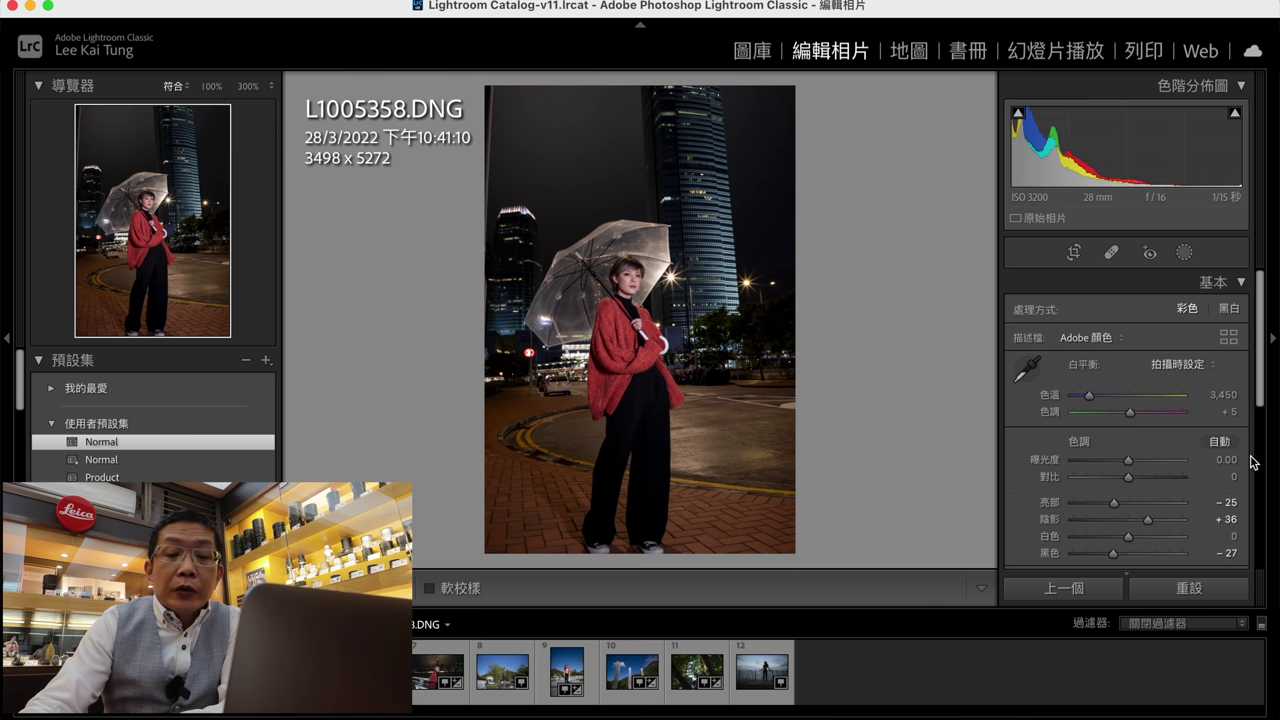
click(1113, 503)
drag(1113, 503, 1161, 520)
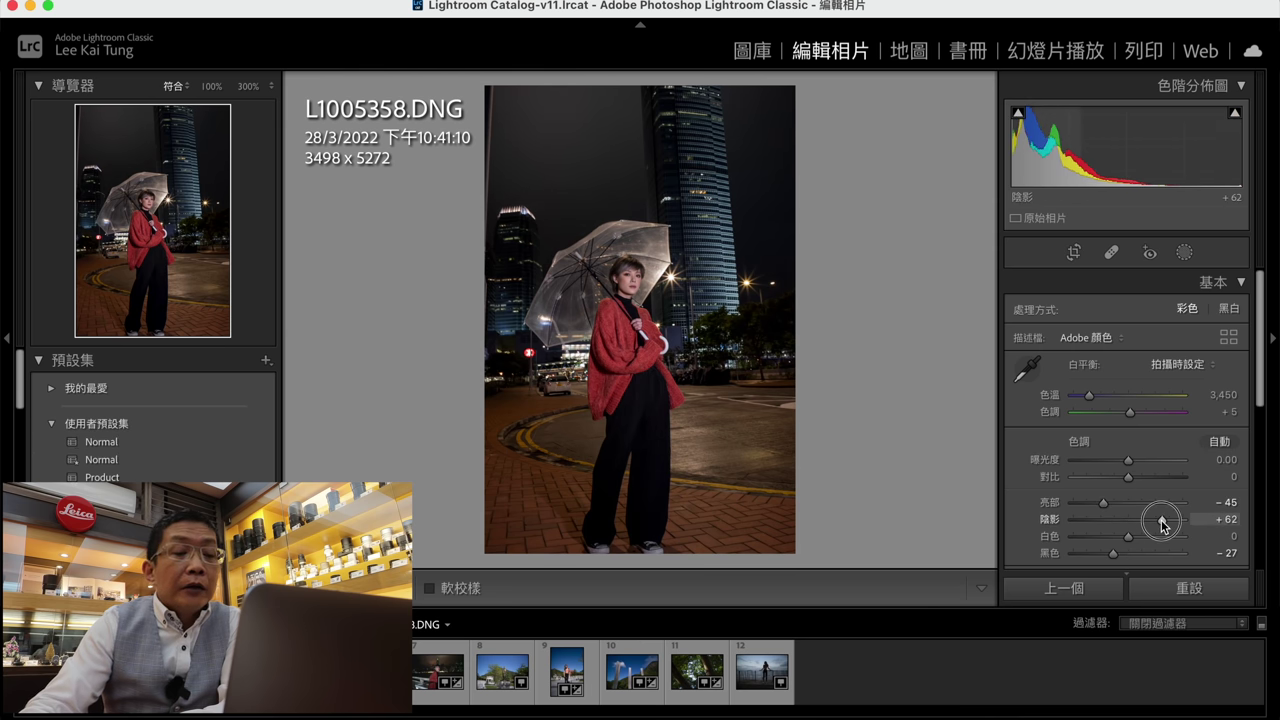
Step: Open L1005416.DNG, reset its adjustments, try an exposure of +4.20, and reset the photo again
click(435, 670)
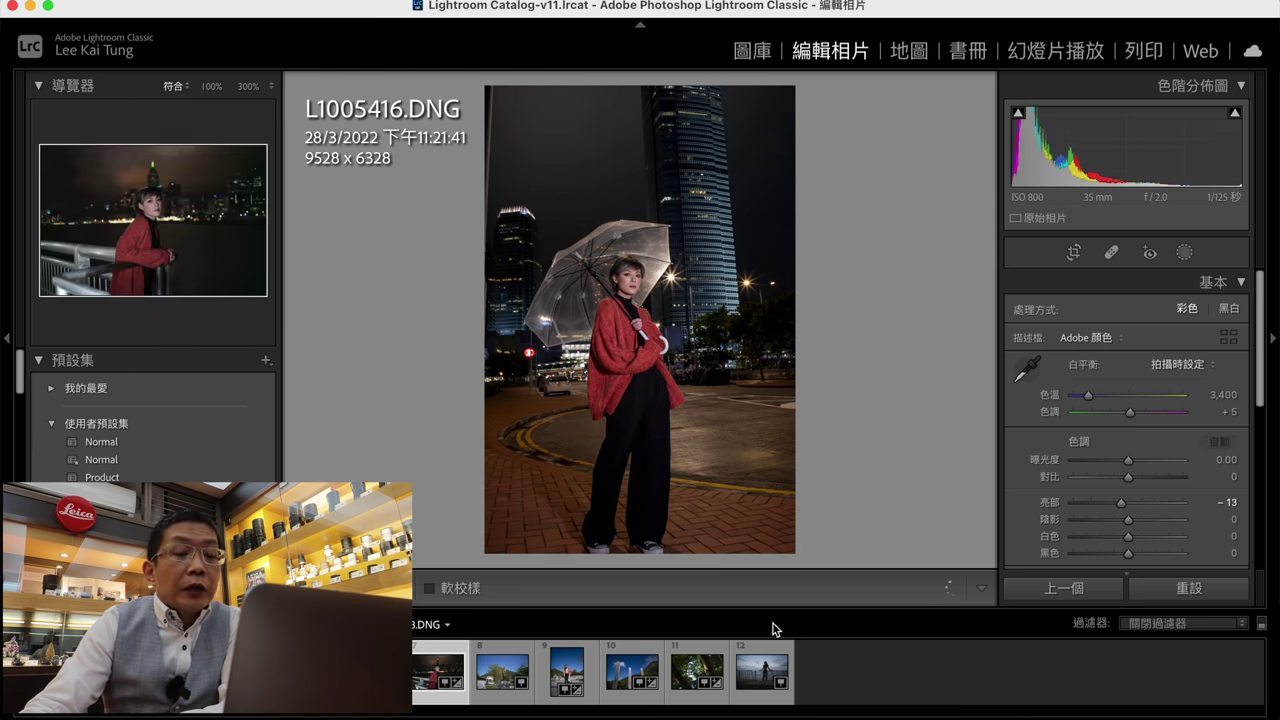
click(1208, 592)
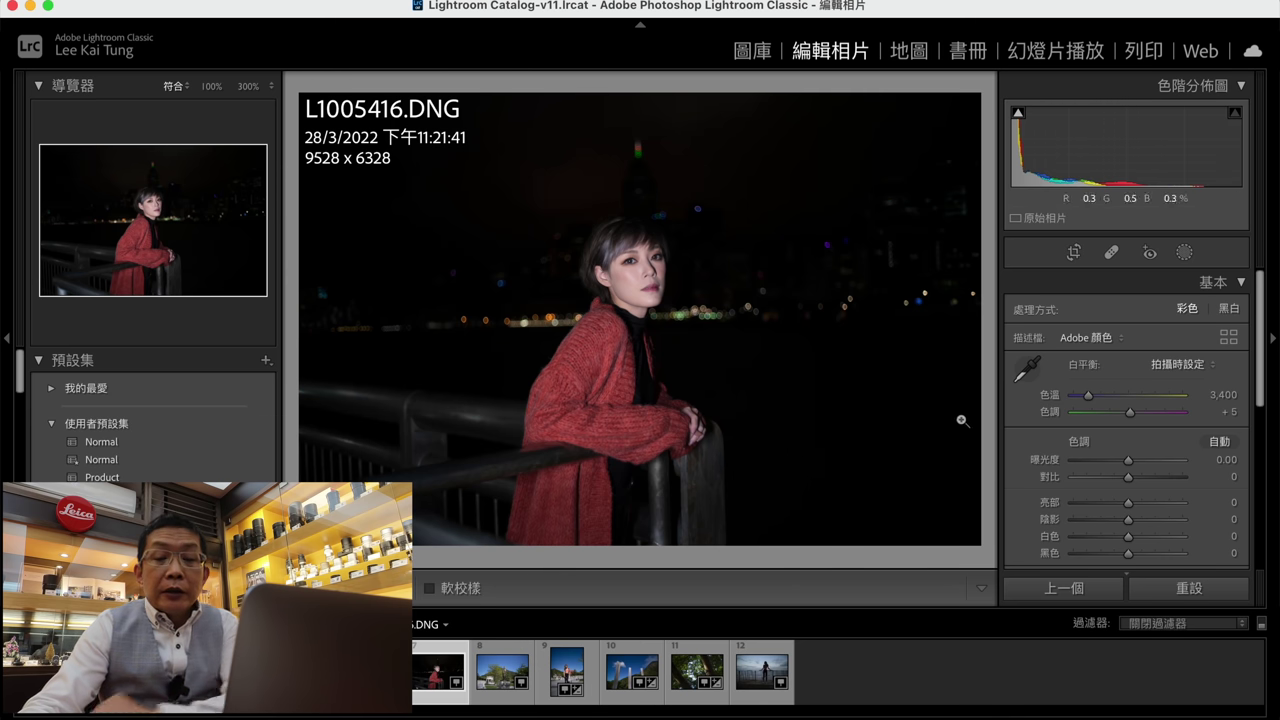
drag(1130, 462, 1173, 459)
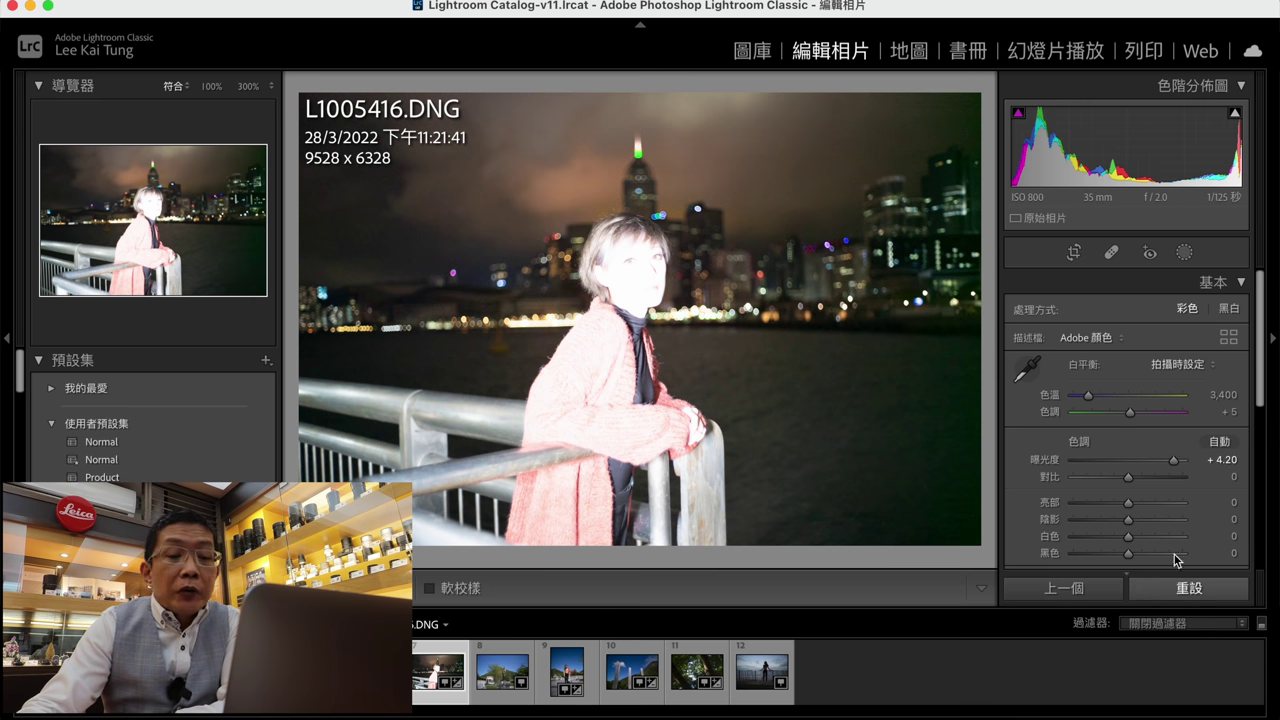
click(1190, 590)
Step: Mask the background of the harbour portrait with an inverted subject selection, and give it exposure 3.44, highlights −27 and shadows 24
click(1183, 252)
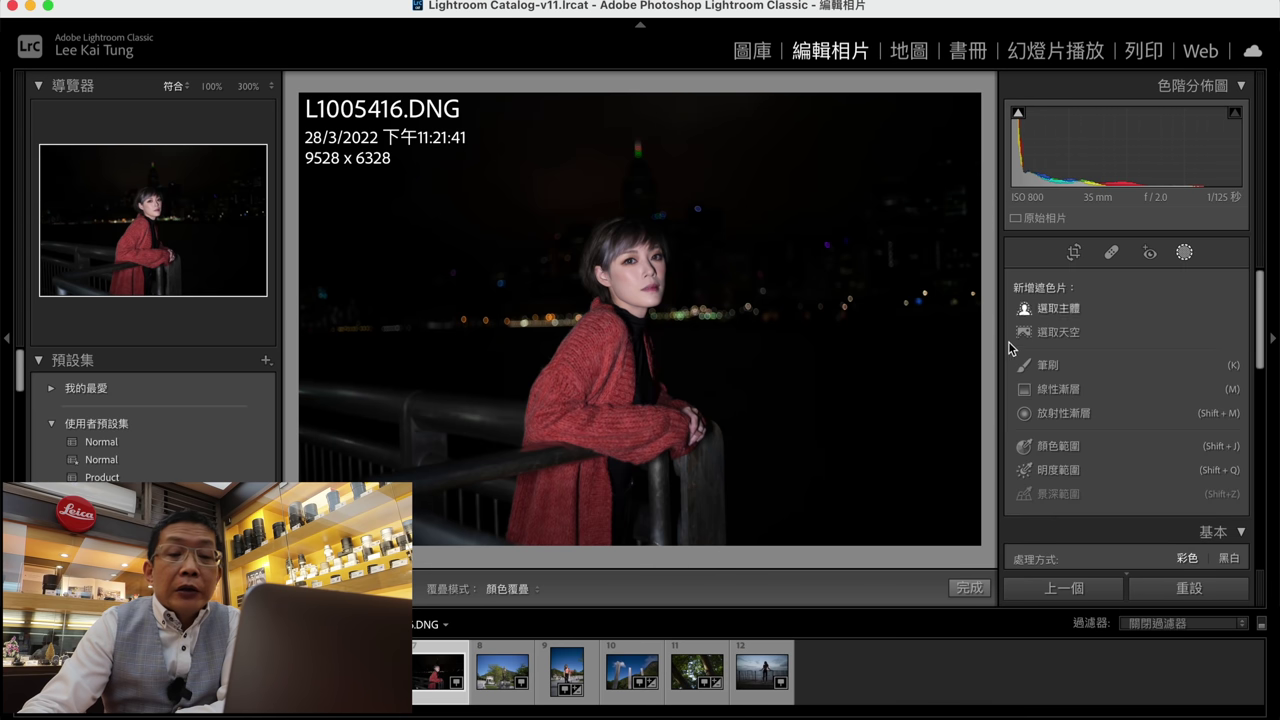
click(1055, 310)
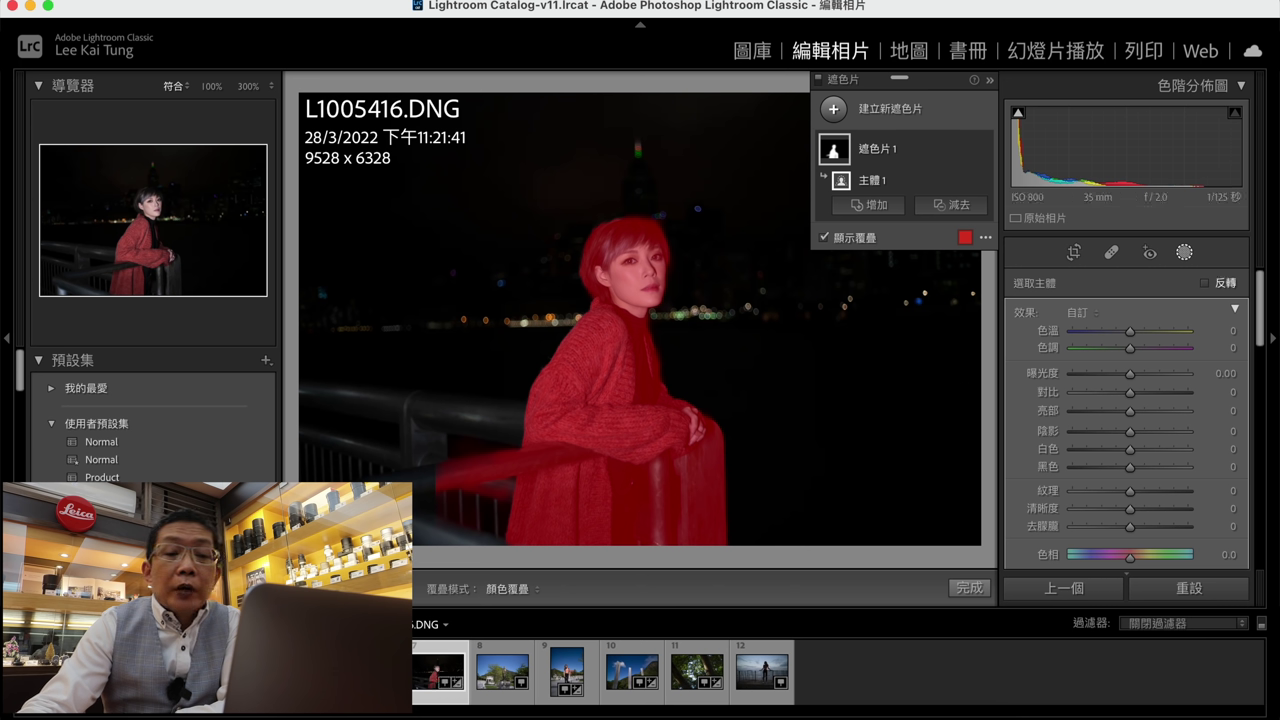
click(1213, 283)
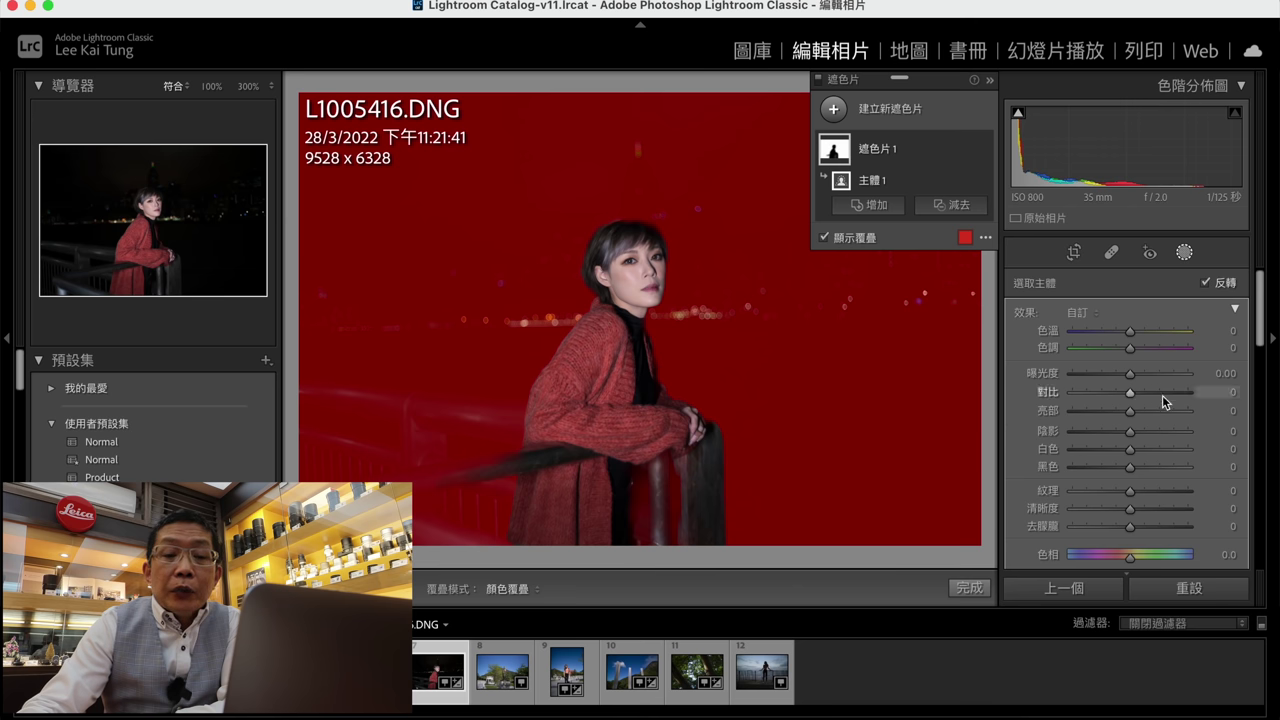
drag(1133, 377, 1180, 377)
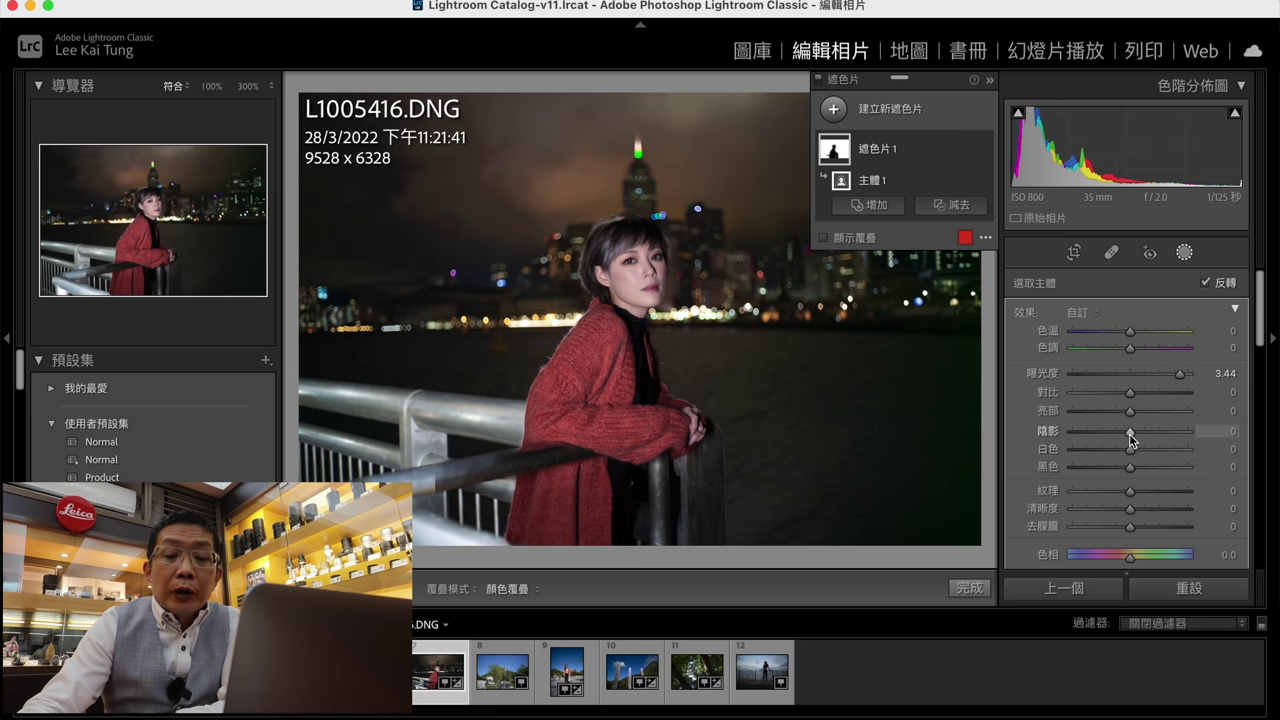
drag(1130, 413, 1147, 437)
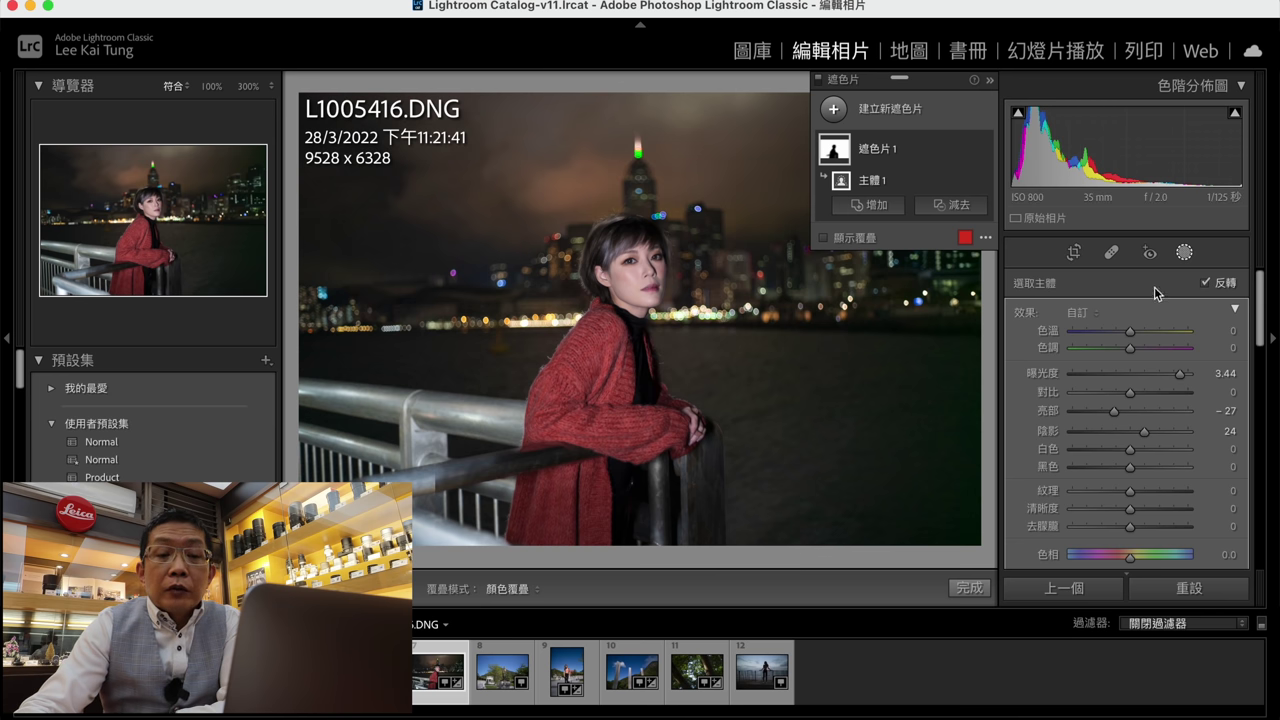
click(969, 588)
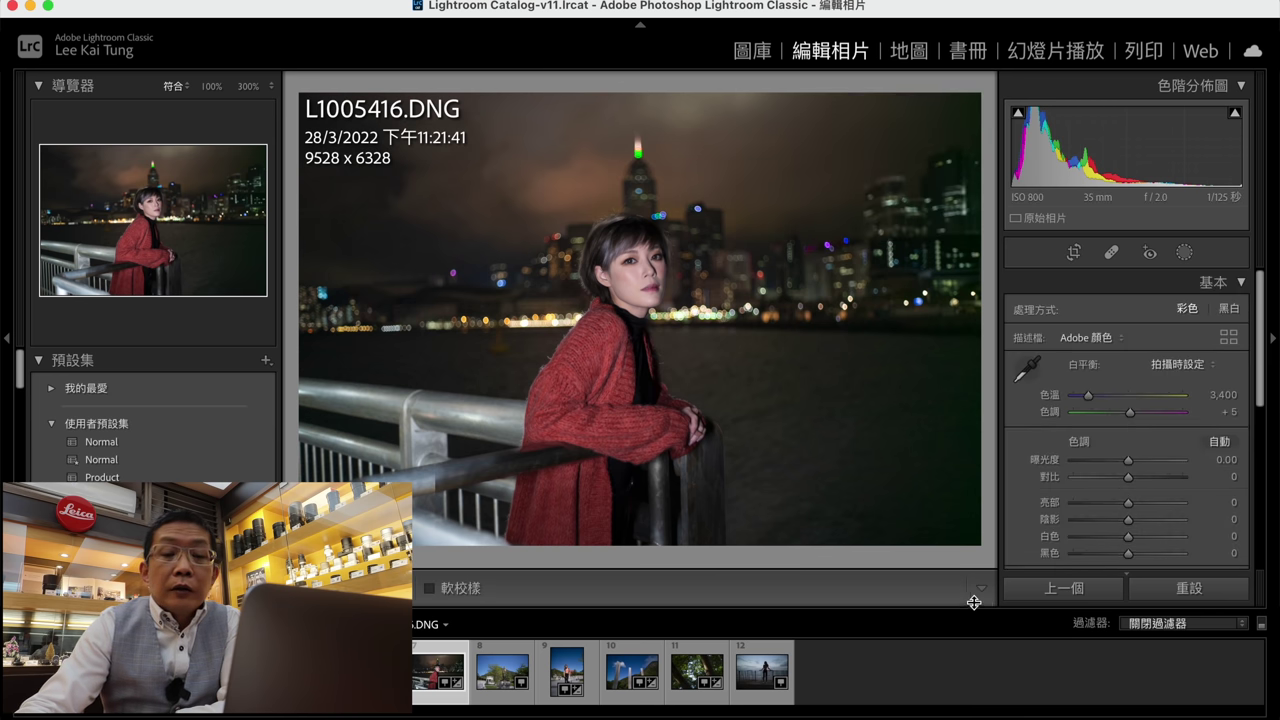
Step: Set the whole harbour portrait's highlights to −15 and, after testing an exposure of +3.20, settle its exposure at +0.25
drag(1129, 460, 1124, 510)
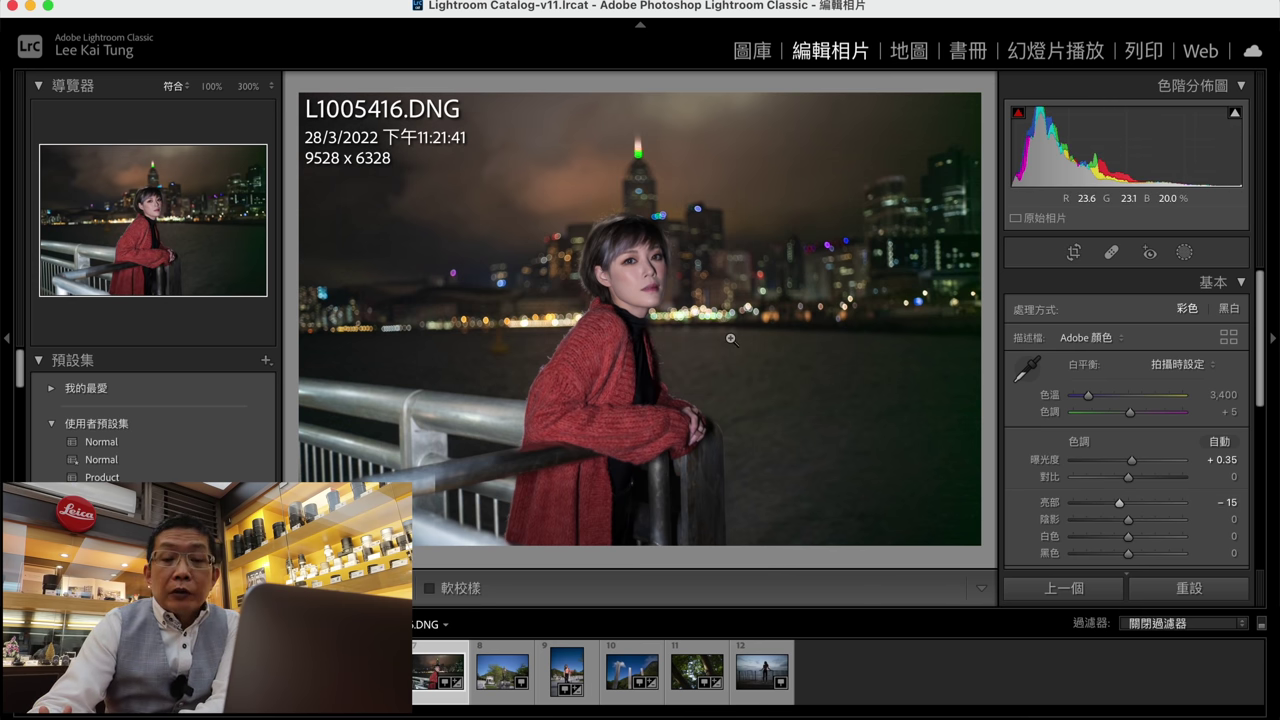
drag(1133, 460, 1166, 460)
click(942, 319)
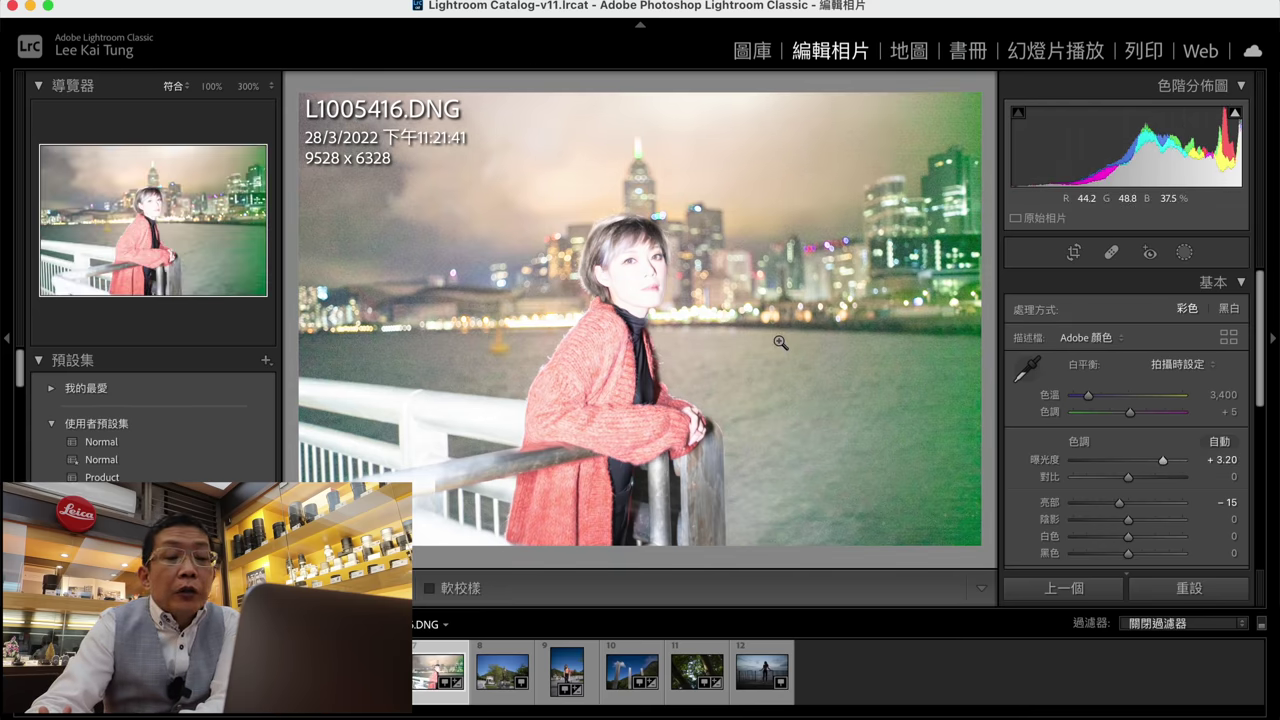
click(778, 340)
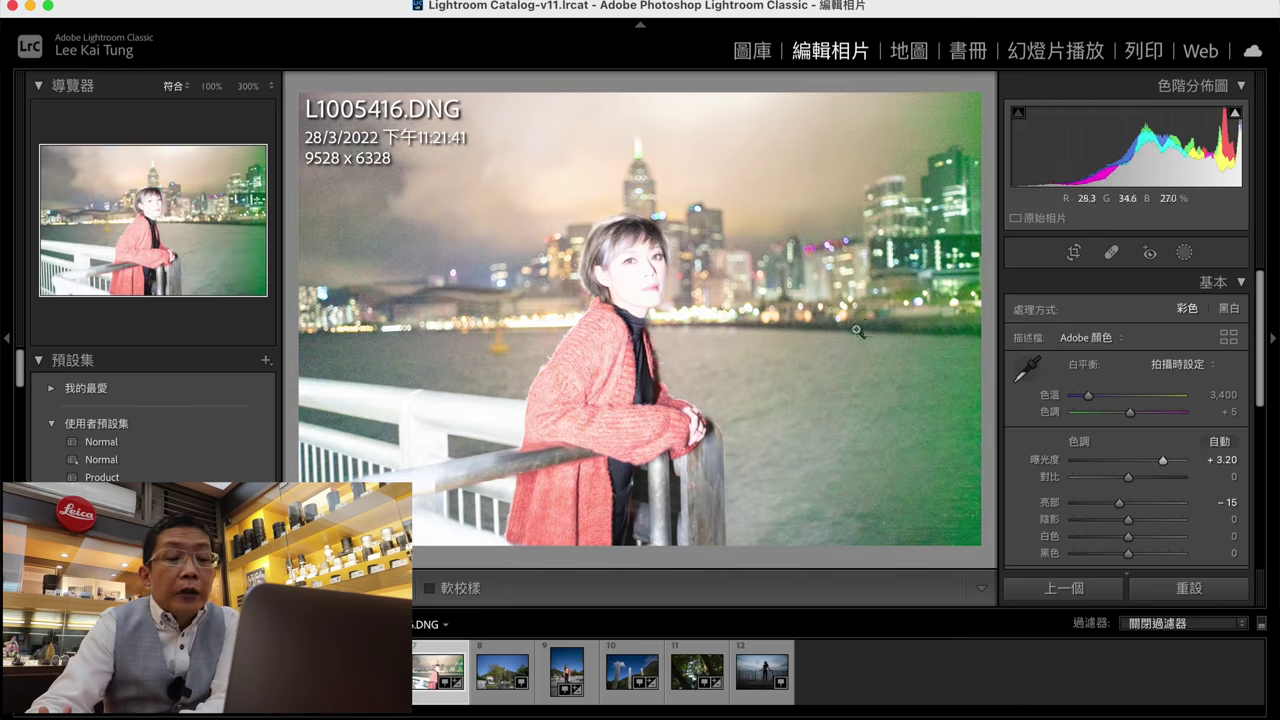
click(857, 330)
click(808, 334)
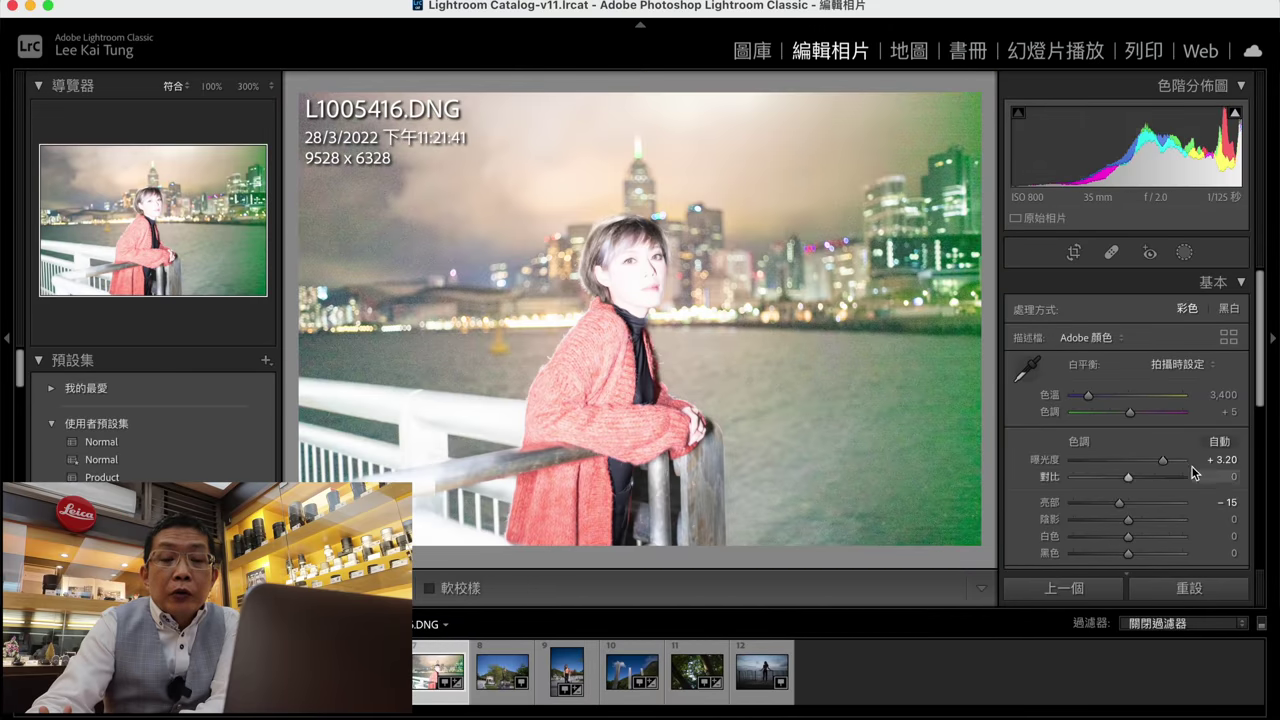
drag(1124, 463, 1131, 463)
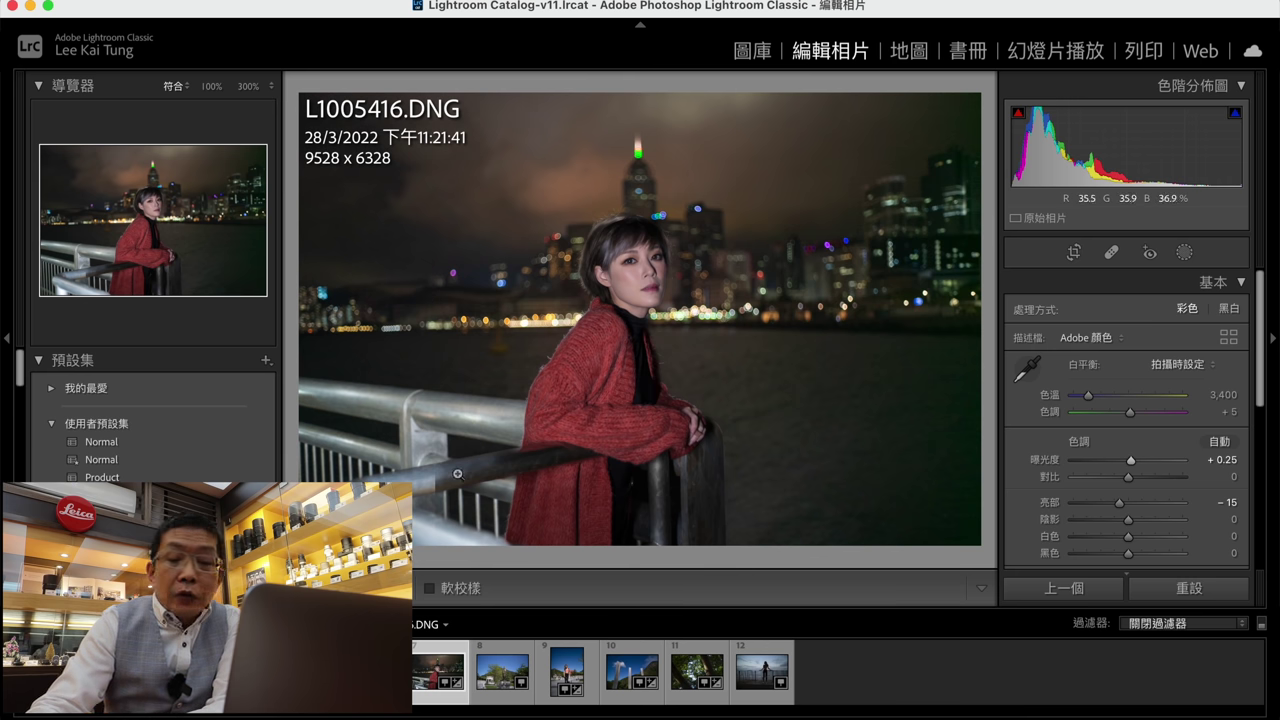
Step: Open L1005504.DNG, examine the statue up close, and apply the first Normal preset
click(502, 672)
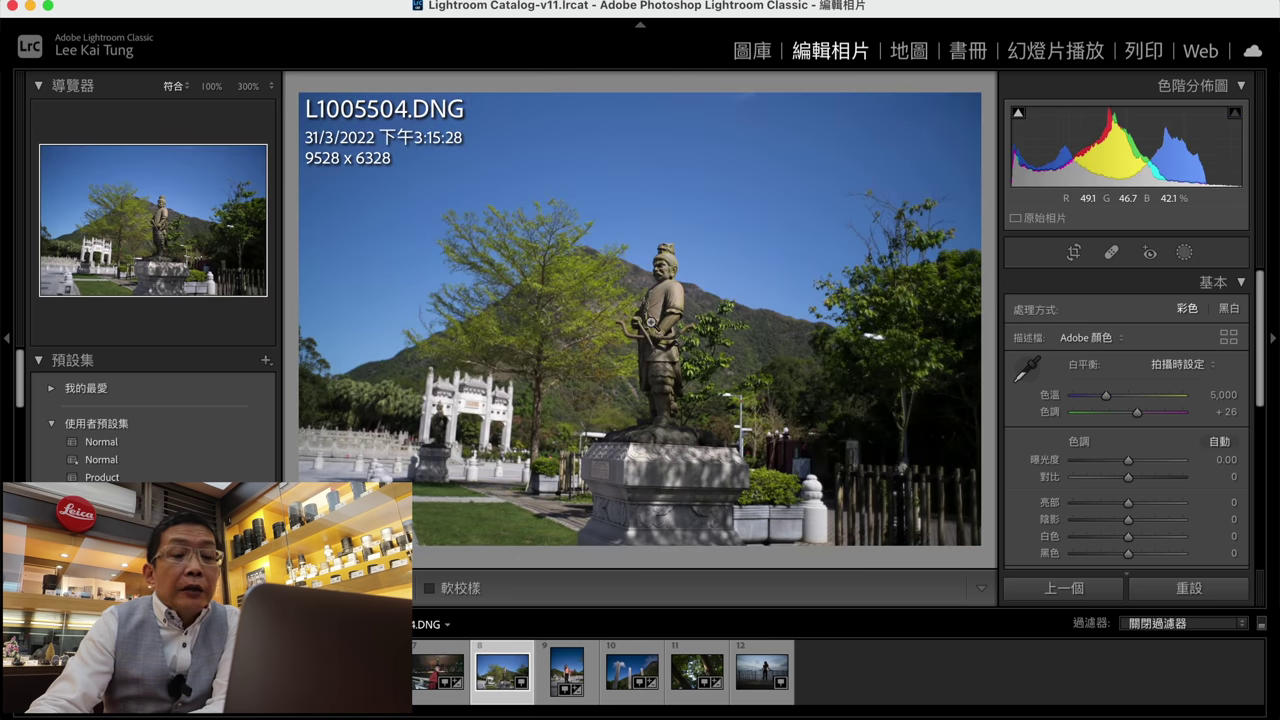
click(657, 300)
drag(657, 265, 740, 340)
click(451, 339)
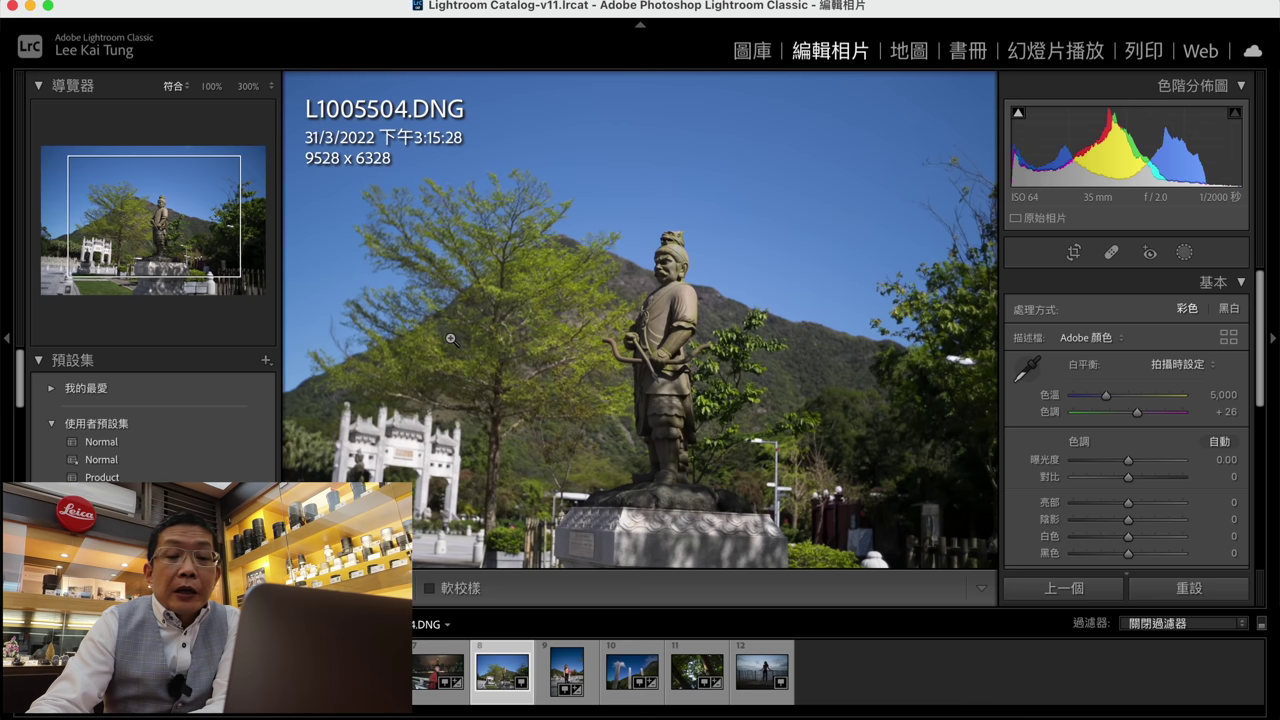
click(118, 443)
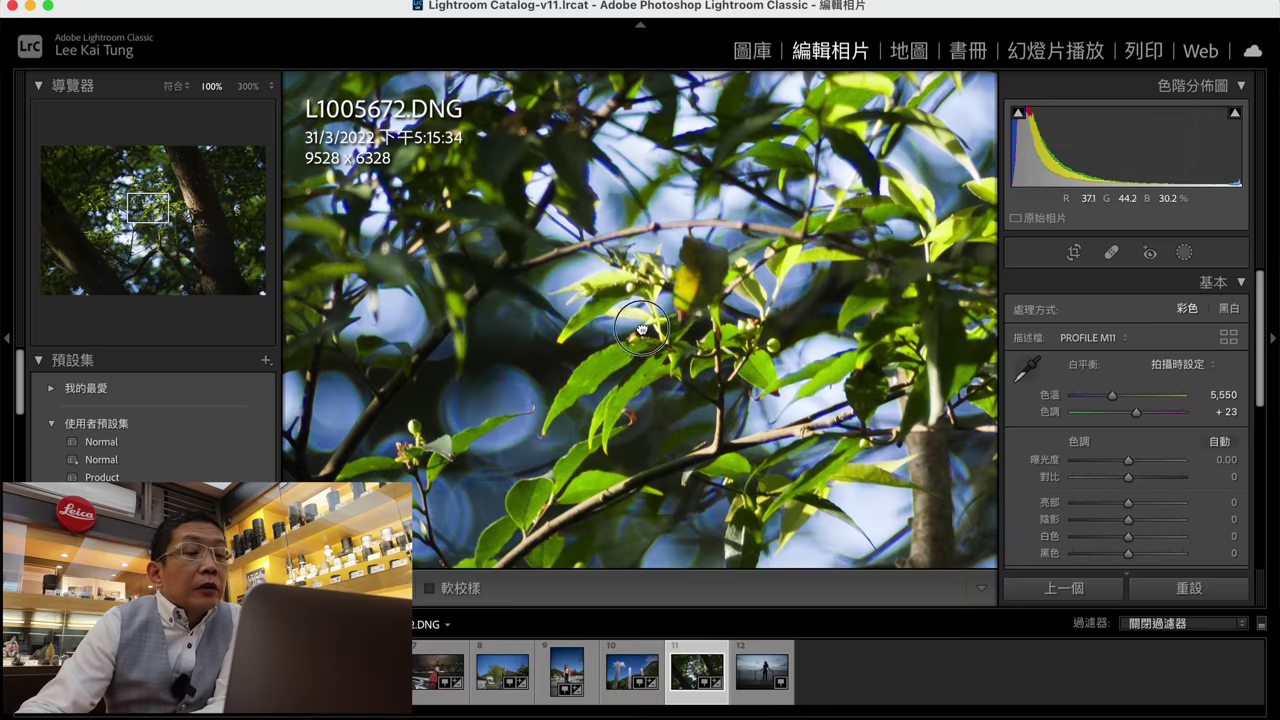
Step: Return the tree photo L1005672.DNG from the 100% leaf detail to the full fitted view
click(641, 329)
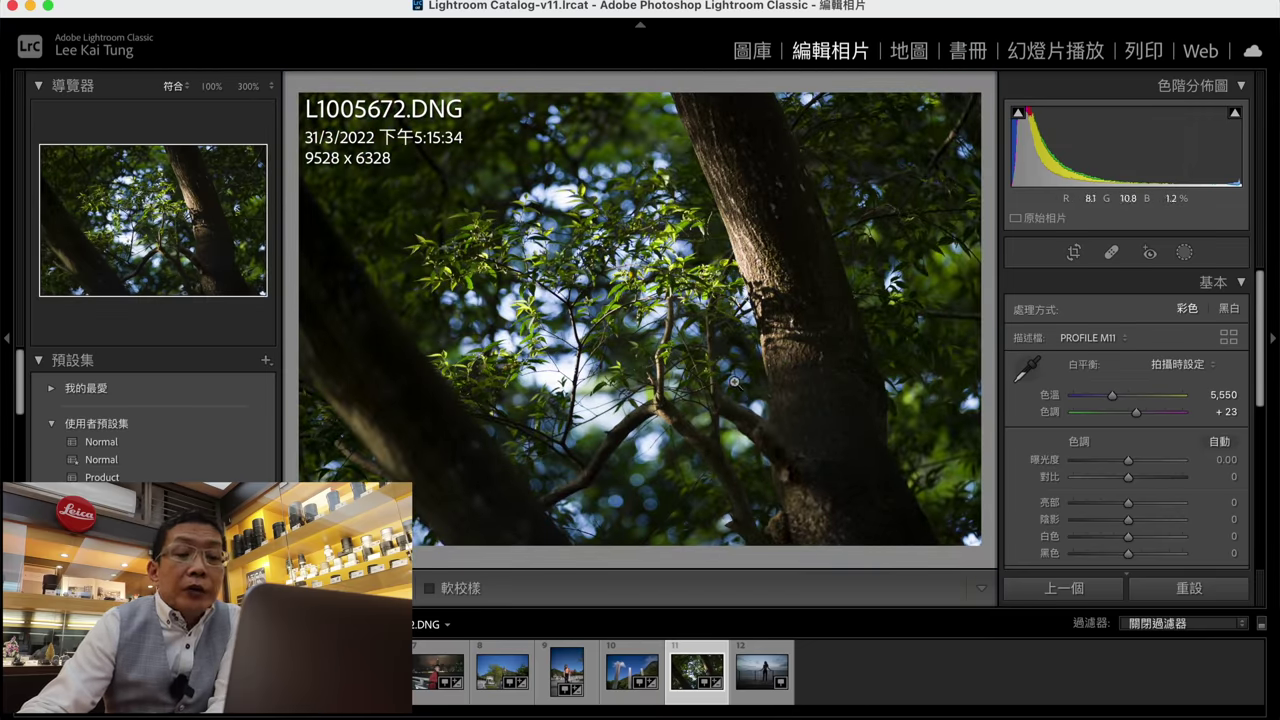
Step: Apply the first Normal preset to the tree photo L1005672.DNG and lower its highlights
click(100, 441)
drag(1153, 507, 1113, 502)
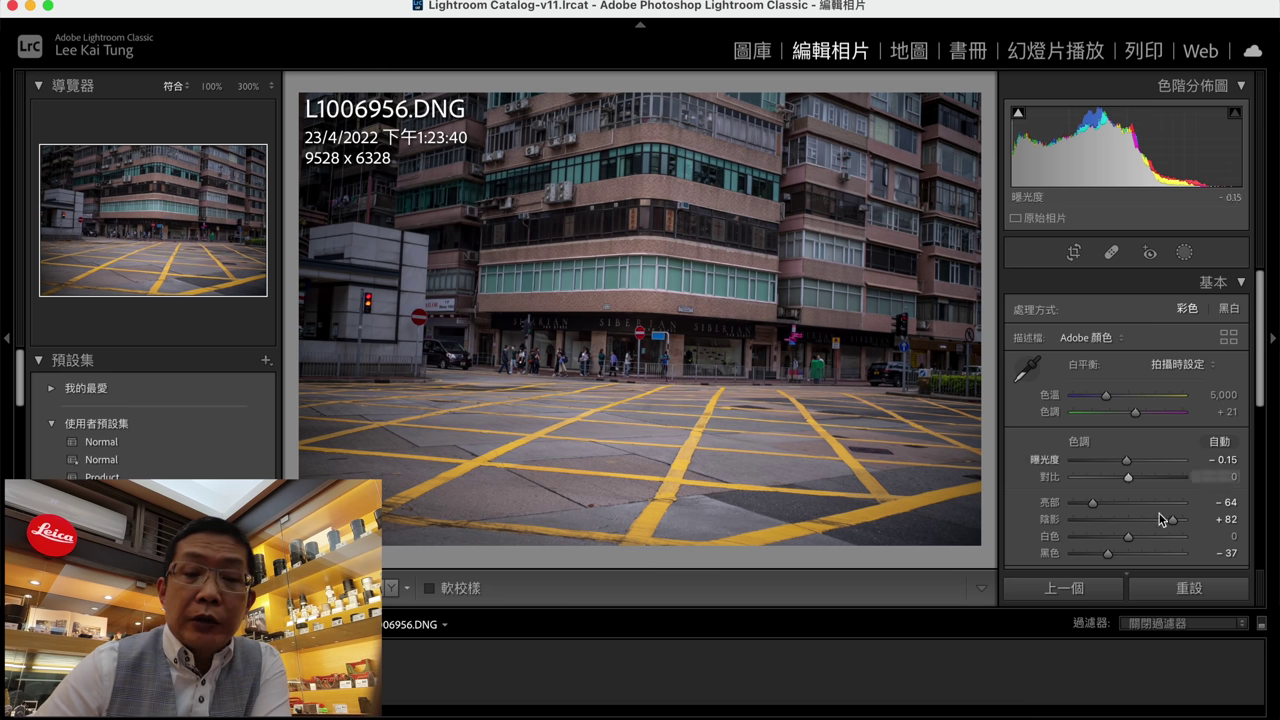
Step: Reset the adjustments of the street crossing photo L1006956.DNG and inspect the street signs on the building's facade at 100%
click(1186, 595)
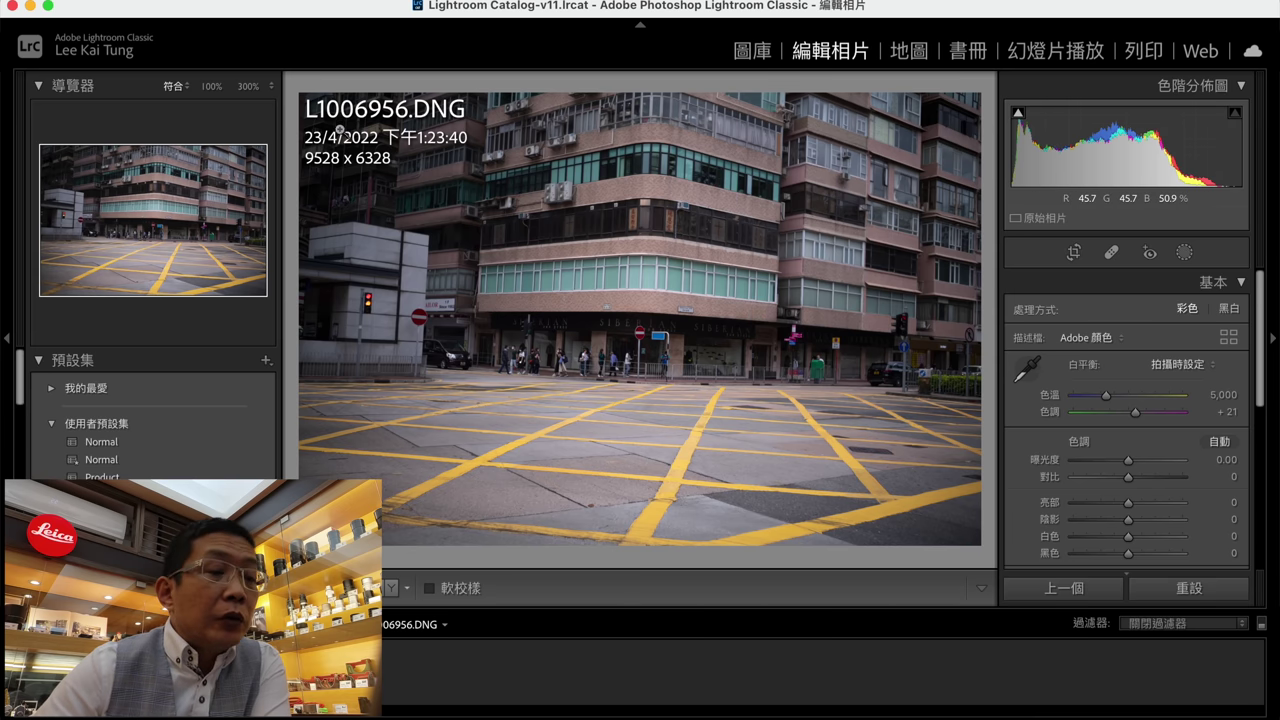
click(212, 87)
drag(724, 239, 580, 357)
click(527, 370)
click(601, 330)
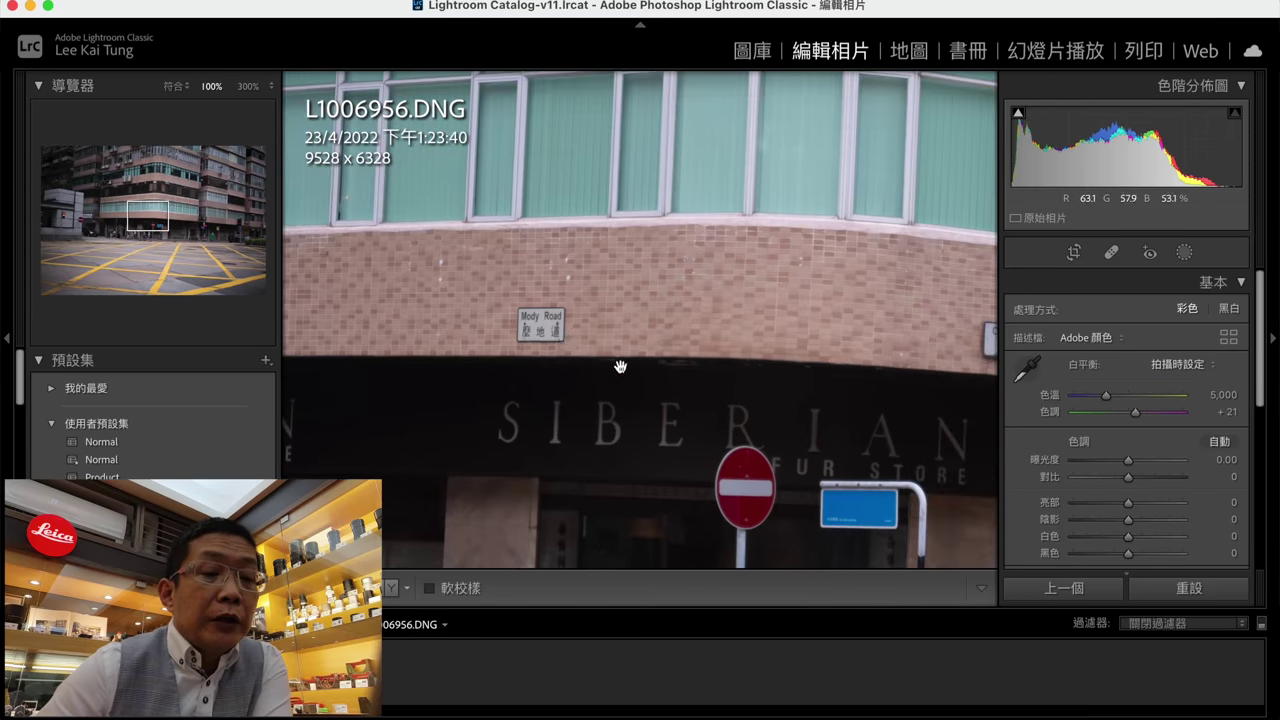
drag(619, 326, 529, 320)
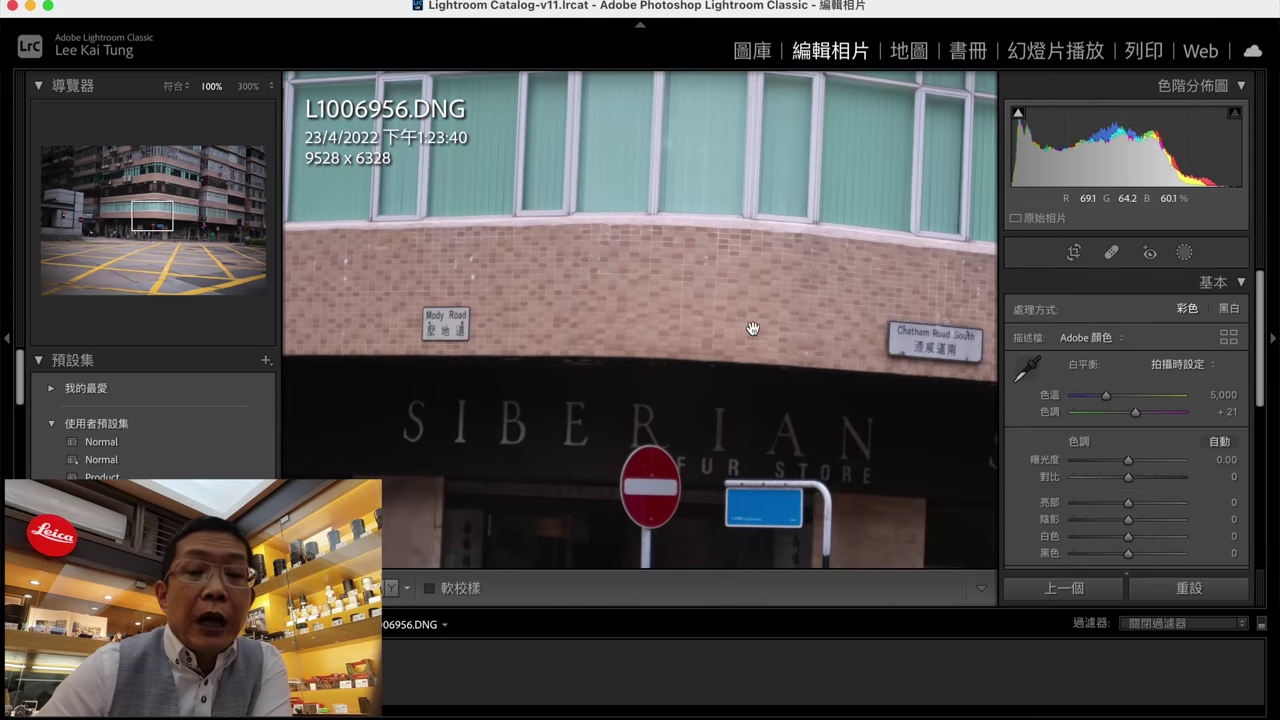
drag(634, 326, 600, 323)
drag(768, 338, 646, 351)
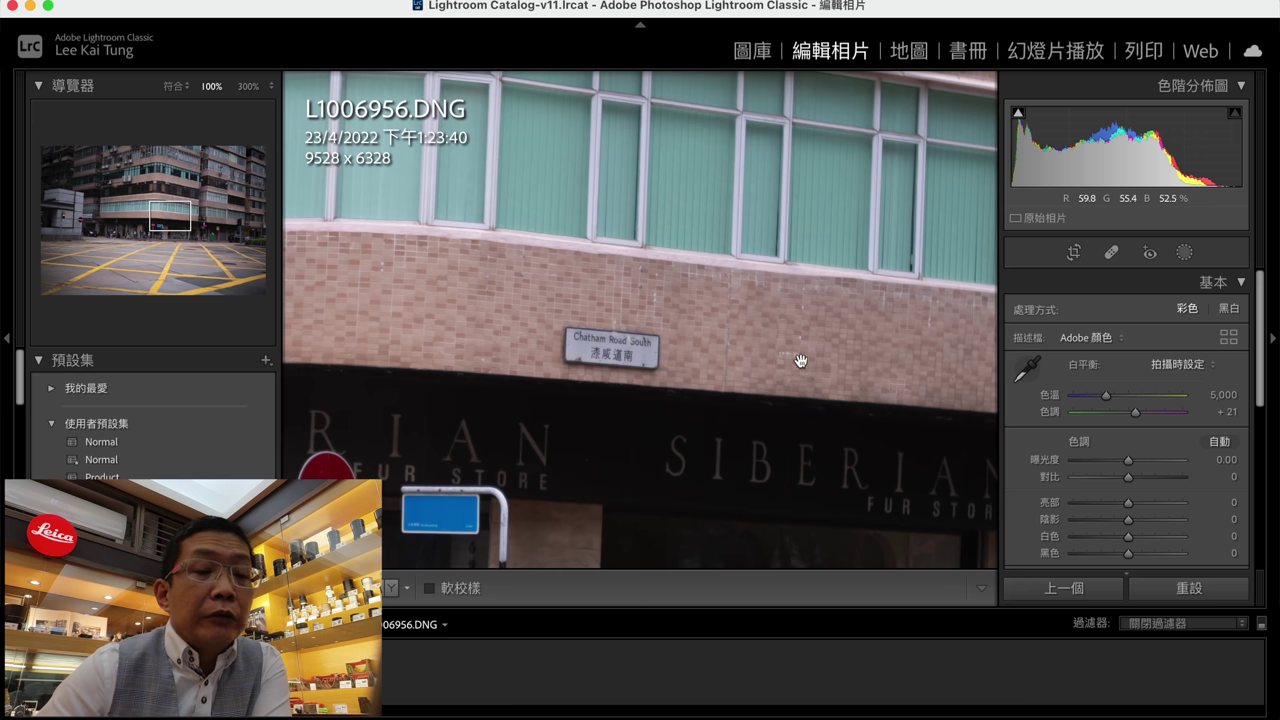
Step: Examine the Chatham Road South sign and the surrounding tiles, enlarging the view to 300%
mouse_move(646, 285)
mouse_down()
mouse_move(703, 437)
mouse_move(603, 303)
mouse_move(691, 294)
mouse_move(644, 265)
mouse_up()
drag(697, 320, 605, 256)
drag(771, 354, 755, 344)
click(248, 87)
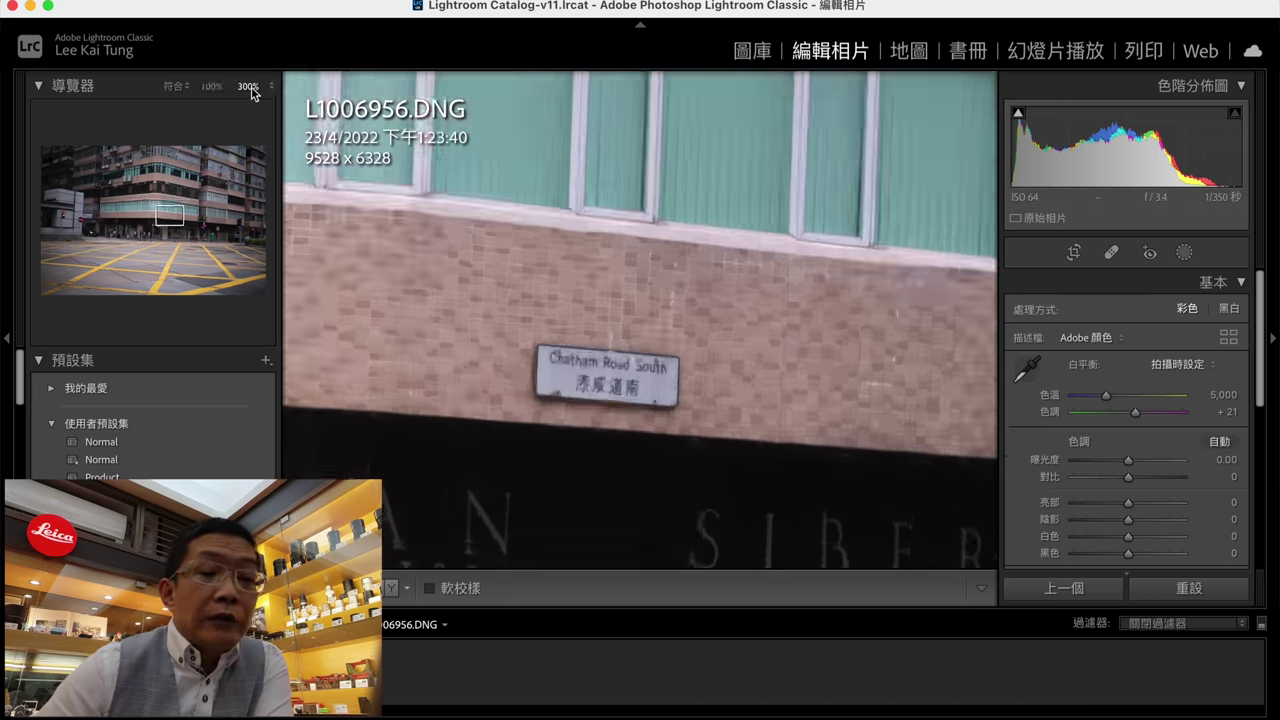